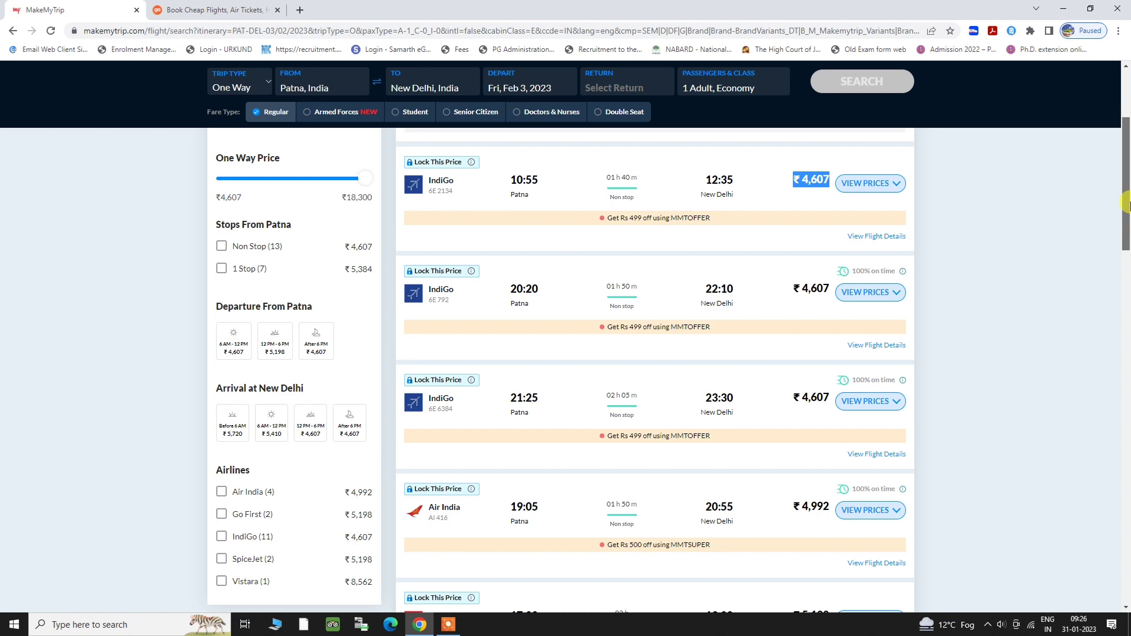
Compare the fare of the 10:55 IndiGo flight from Patna to New Delhi on MakeMyTrip and Goibibo.
left_click_drag(1124, 203, 1113, 177)
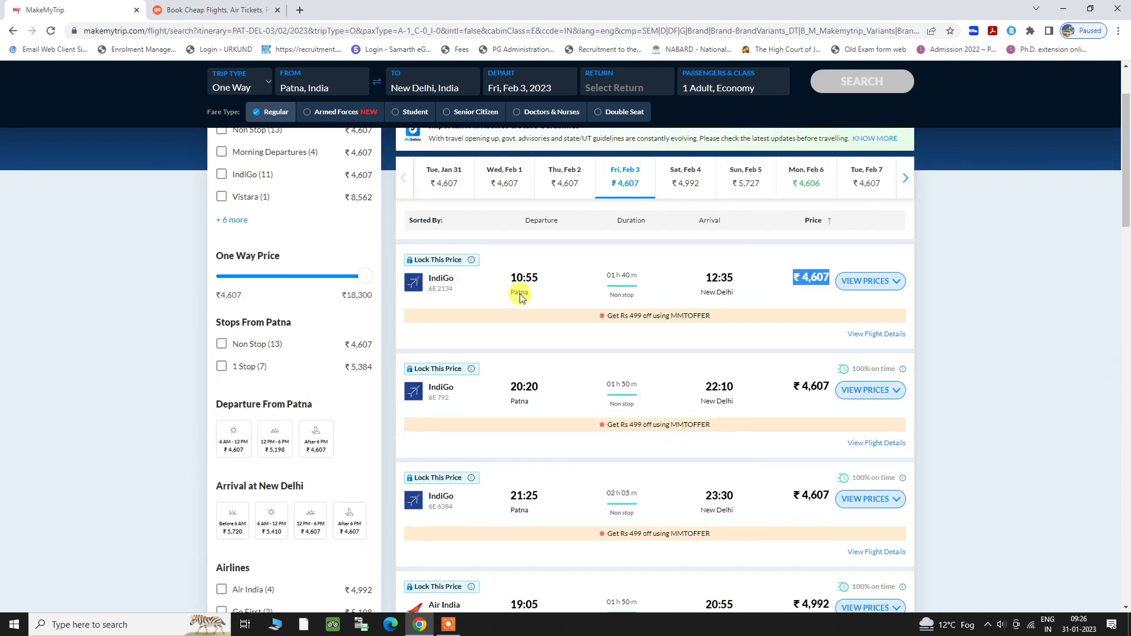
left_click_drag(425, 285, 446, 281)
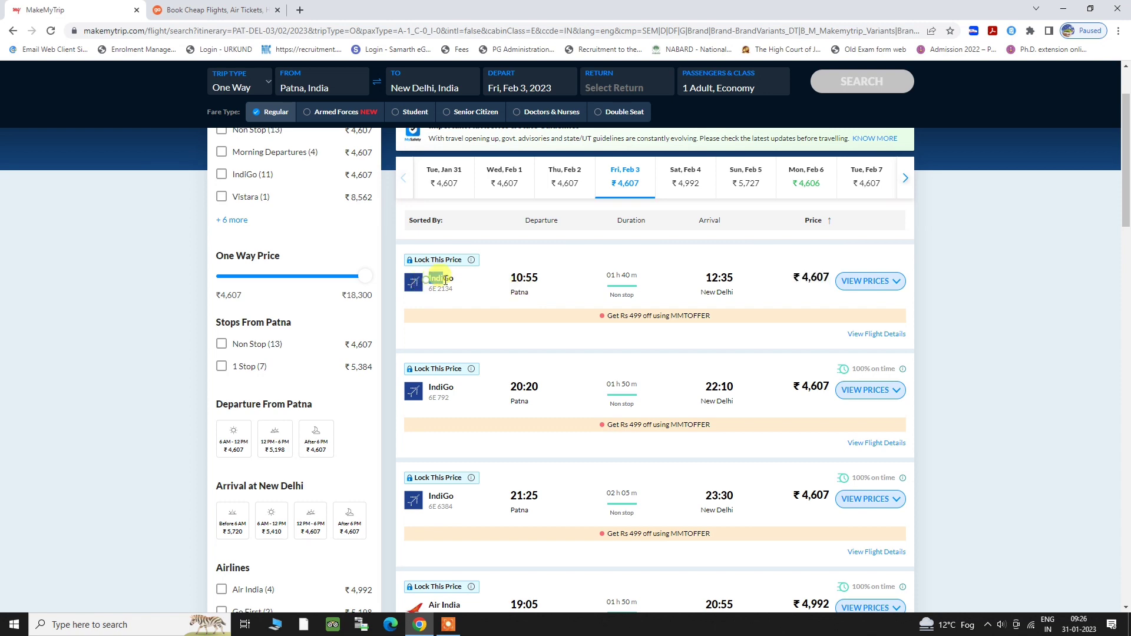
key("ctrl+Tab")
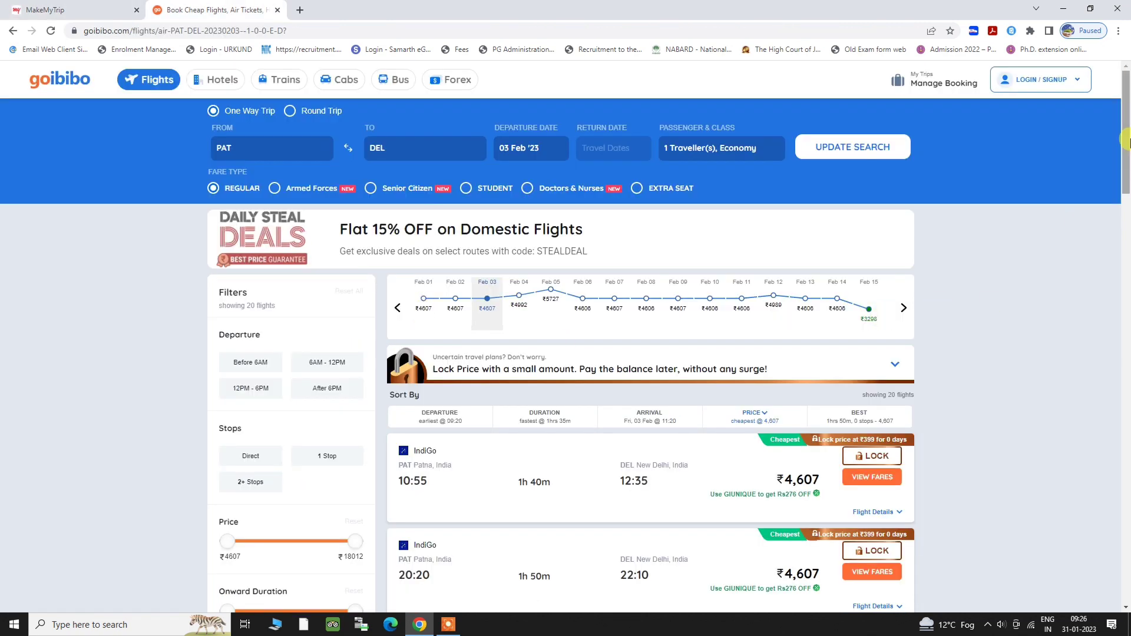
left_click_drag(1123, 134, 1125, 161)
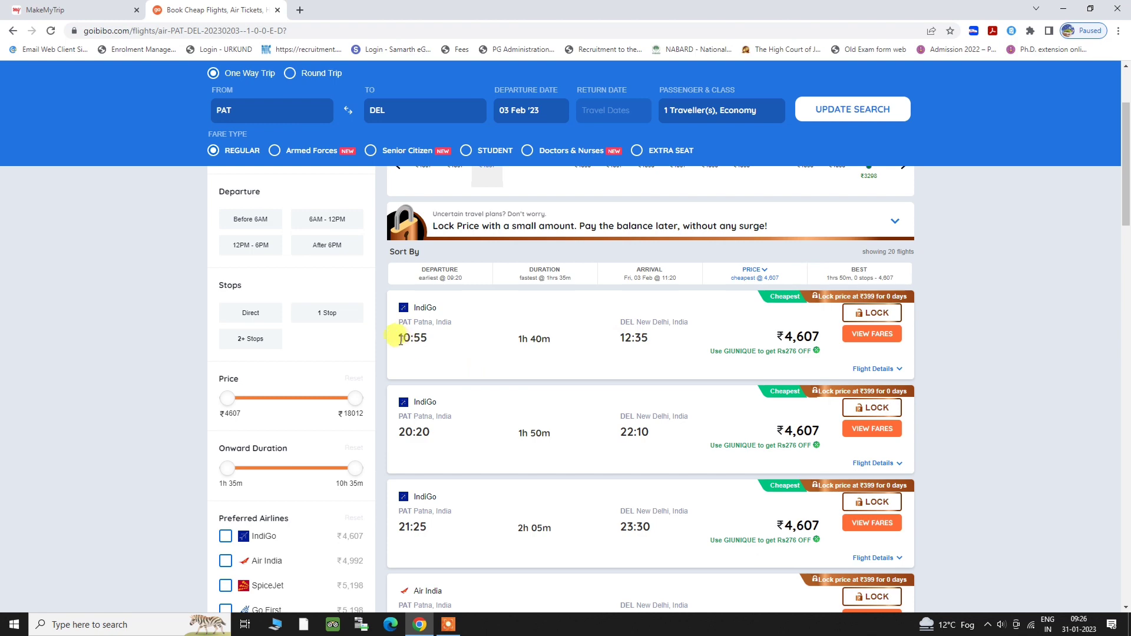
left_click_drag(400, 341, 428, 339)
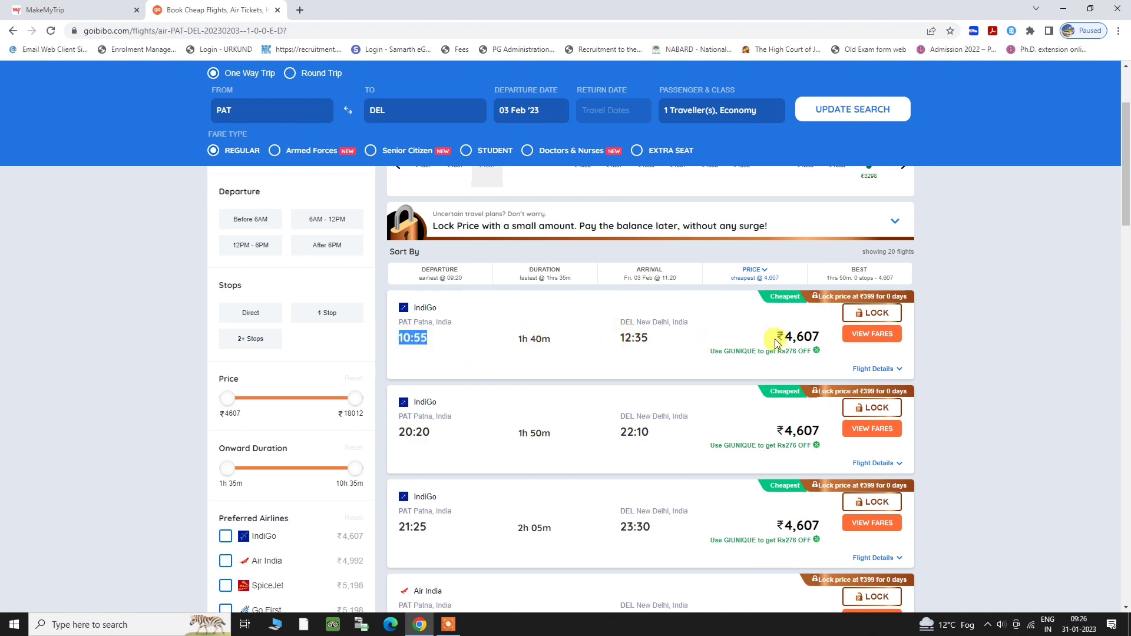
left_click_drag(775, 344, 824, 340)
left_click(101, 10)
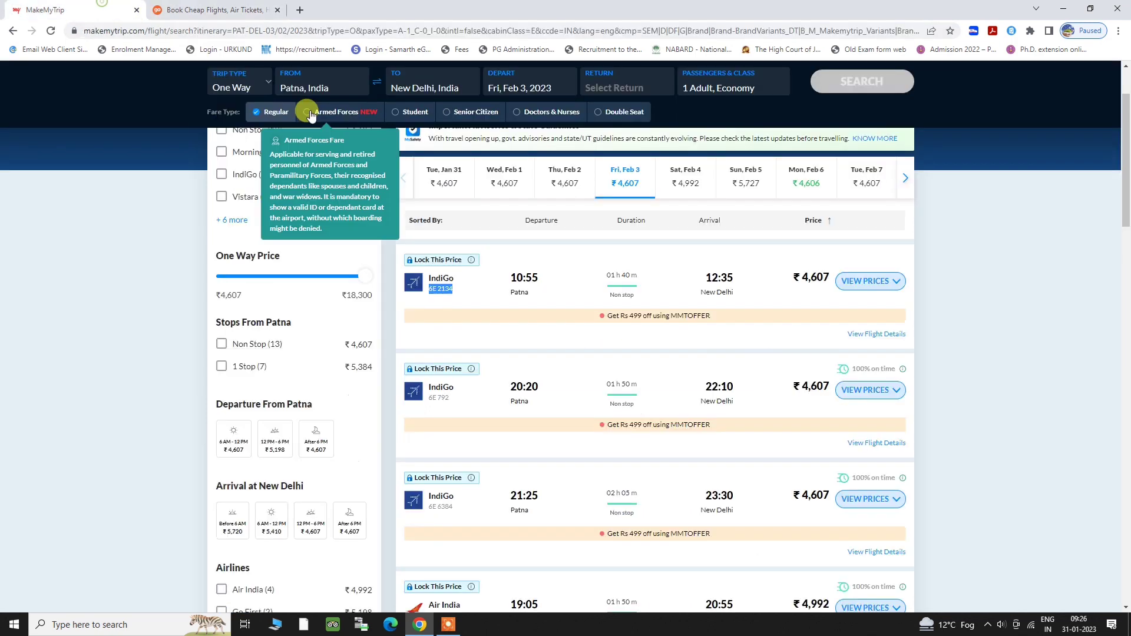
left_click_drag(799, 277, 829, 277)
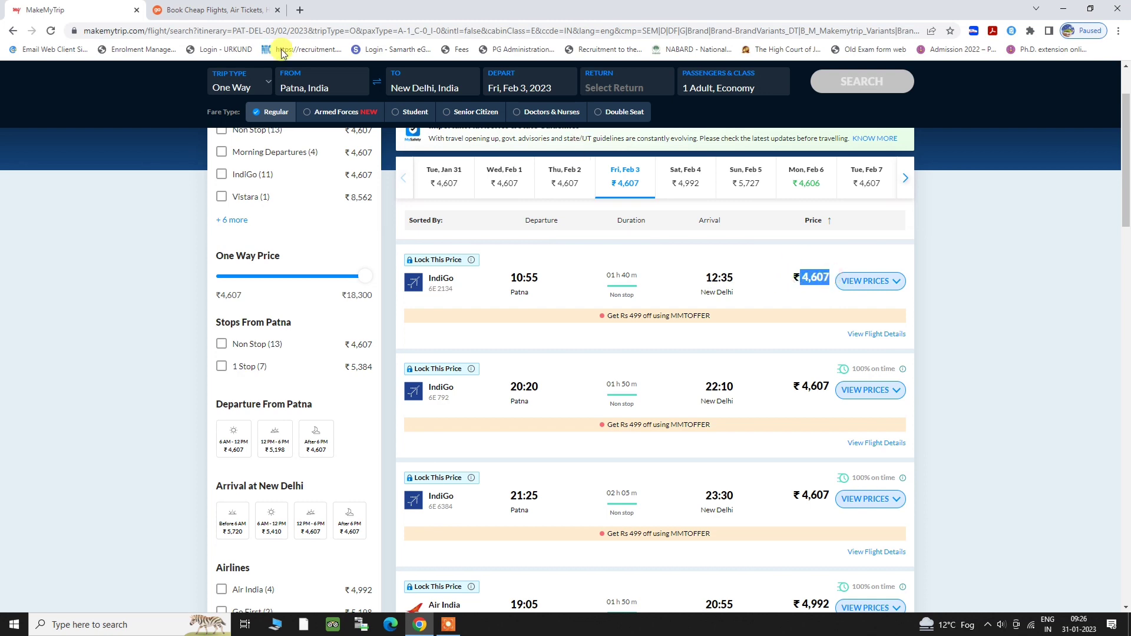
left_click(237, 8)
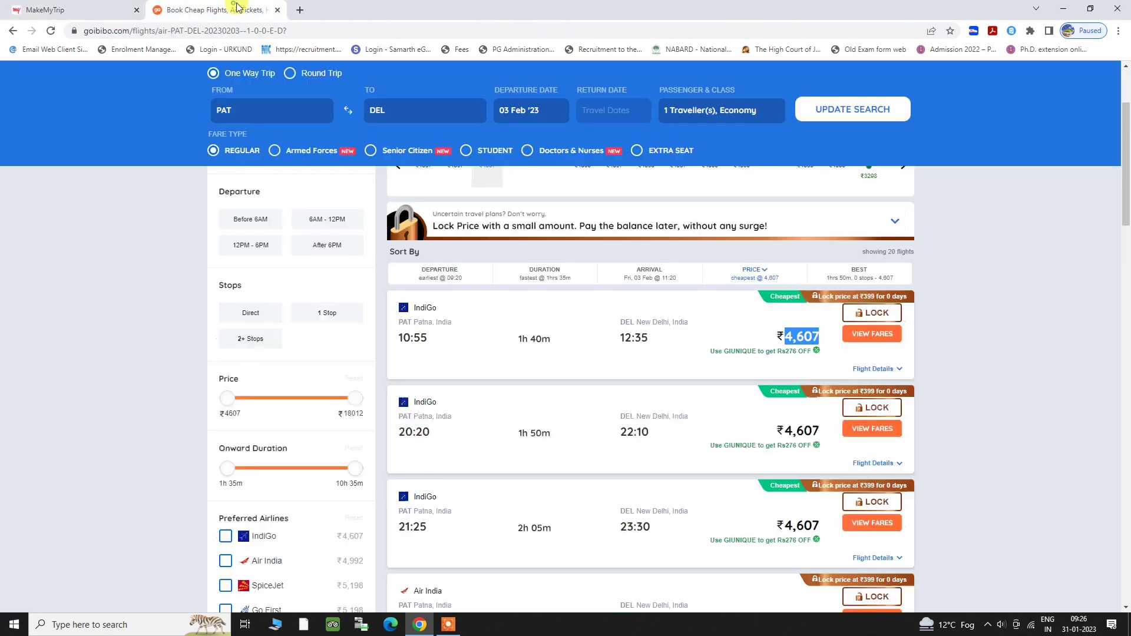
Search Google for "indigo" in a new browser tab and open the IndiGo airline website.
left_click(300, 10)
type("g")
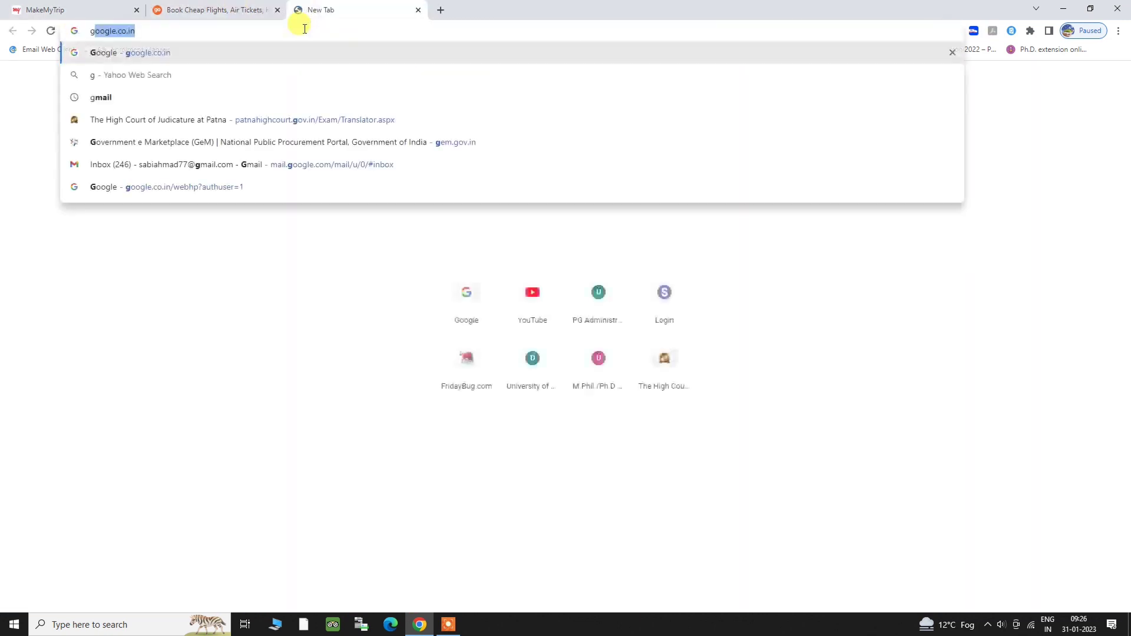
key("Return")
type("ini")
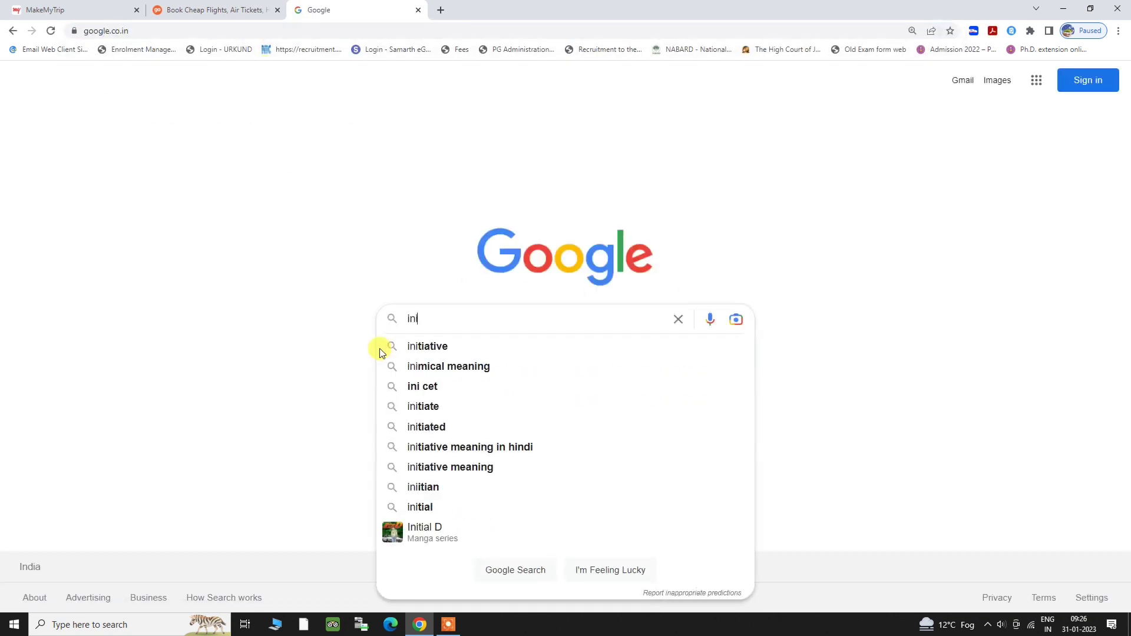
key("BackSpace")
key("BackSpace")
type("ndi")
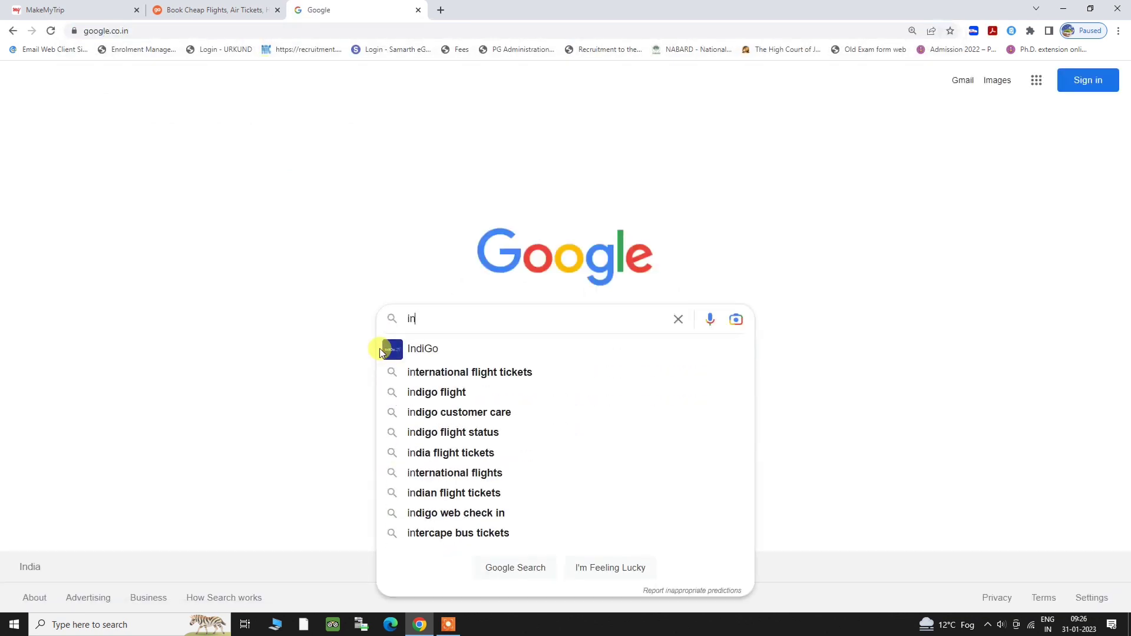
left_click(380, 349)
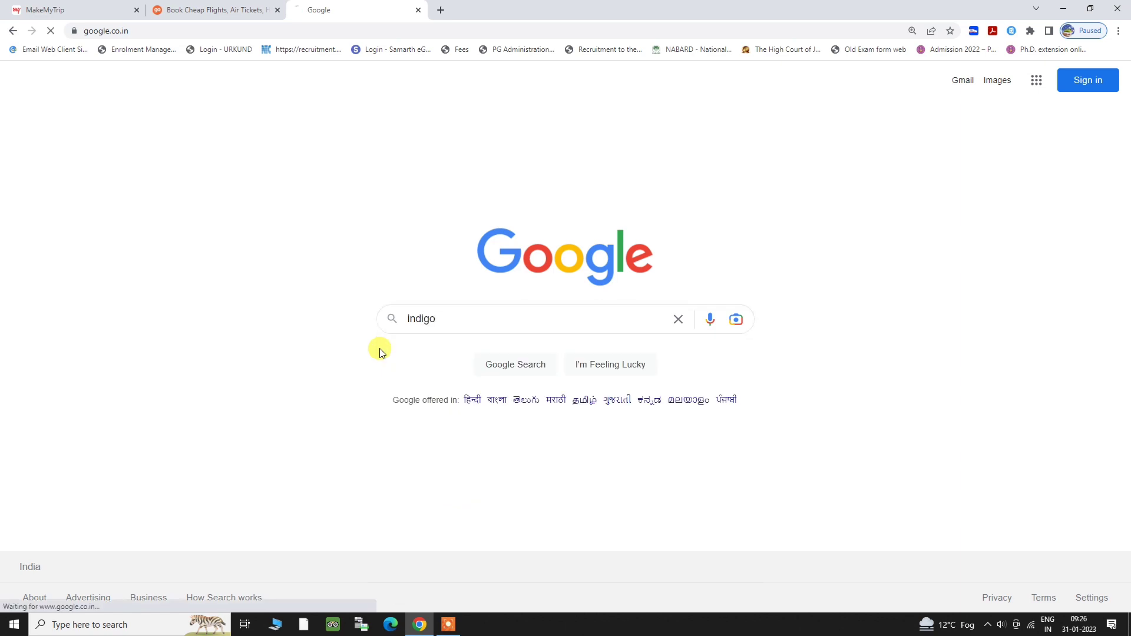
left_click(210, 211)
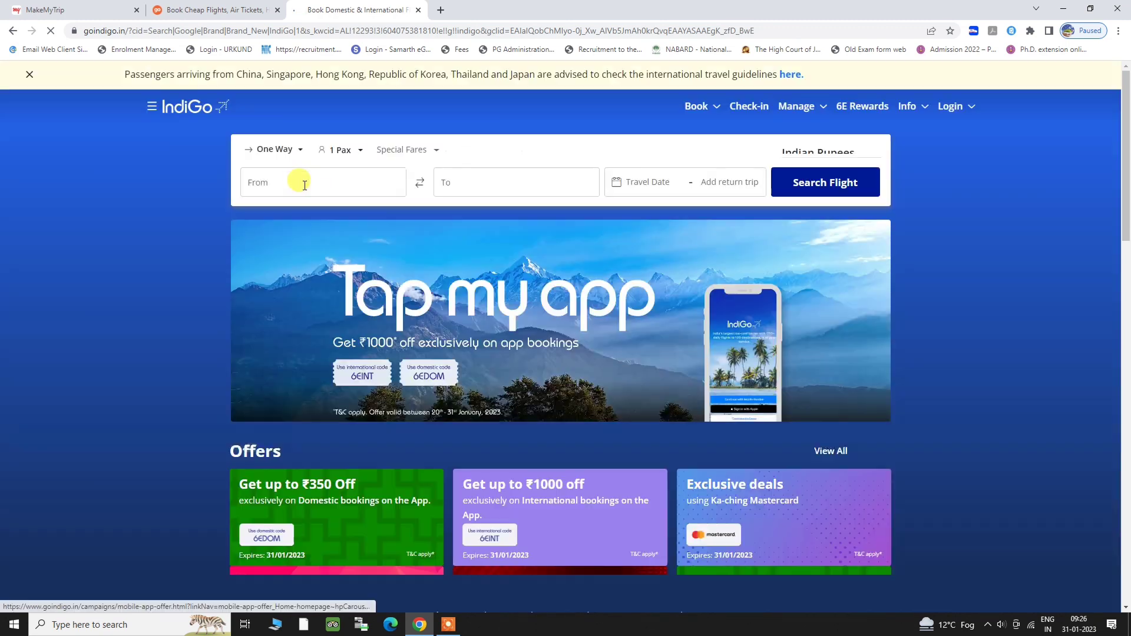
Try to choose Patna, India as the departure city on the IndiGo home page.
left_click(305, 184)
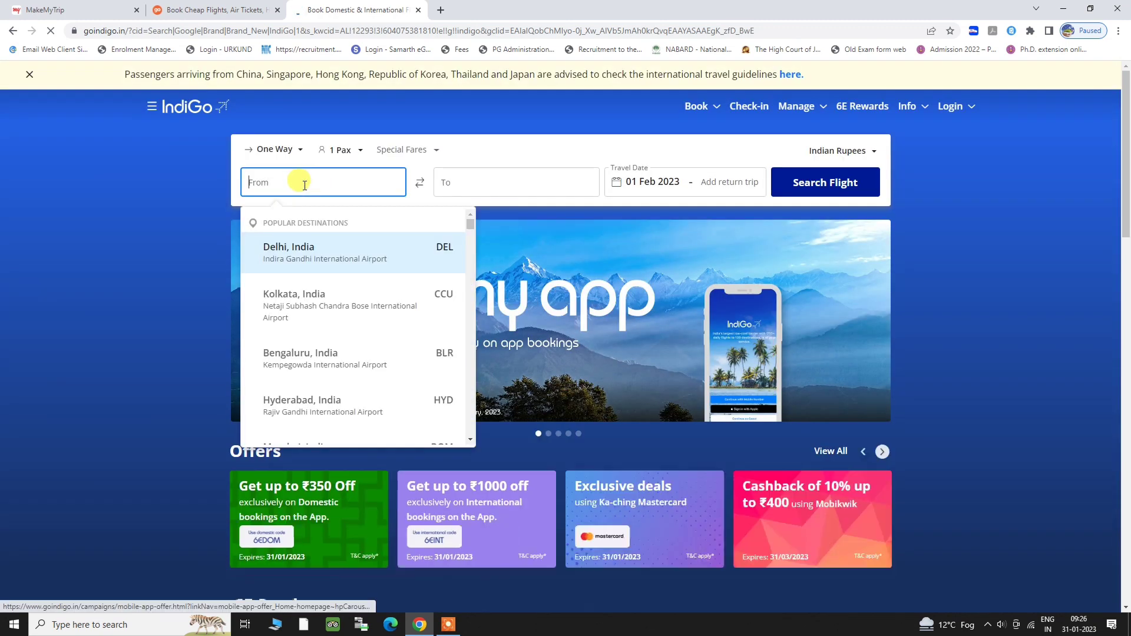
type("patna")
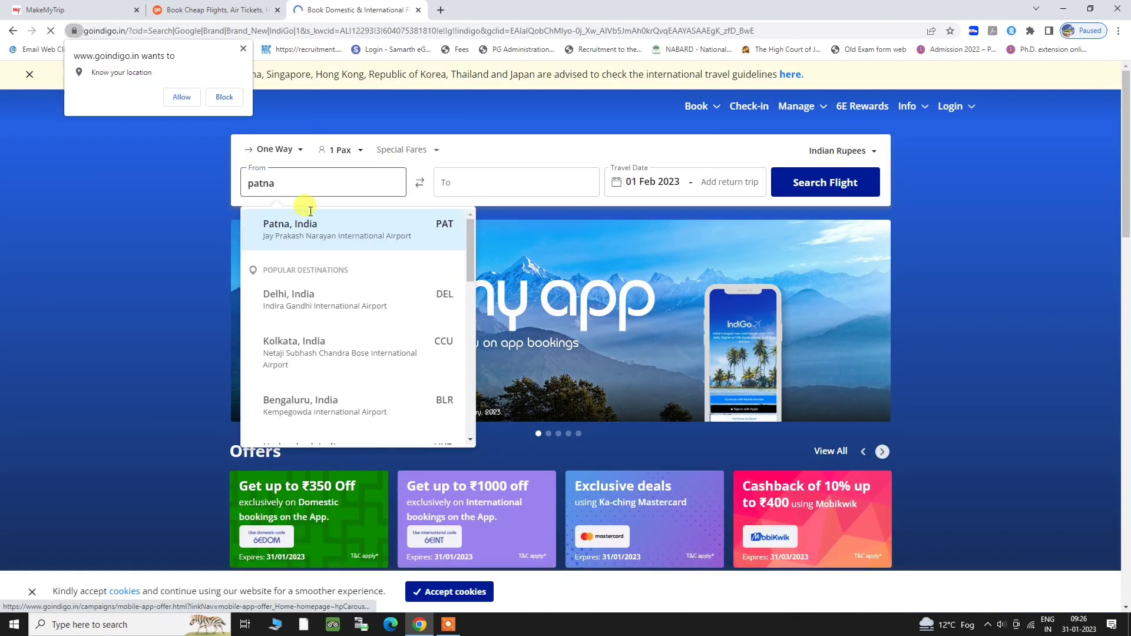
left_click(311, 242)
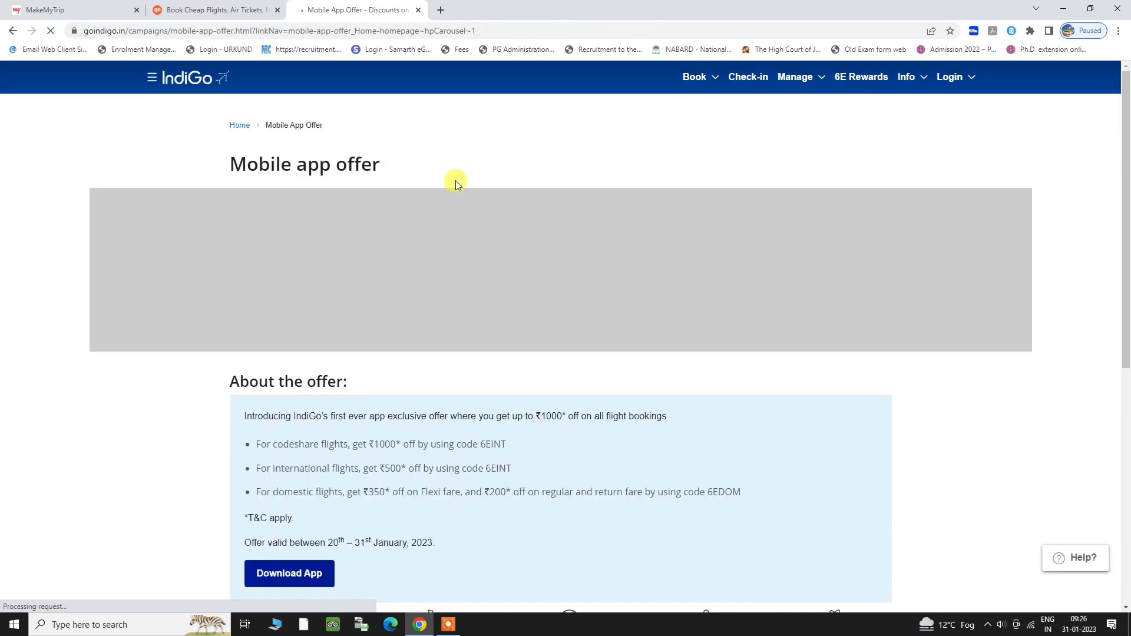
Block the site's location request and open IndiGo's Flight Booking page.
left_click_drag(1126, 136, 229, 99)
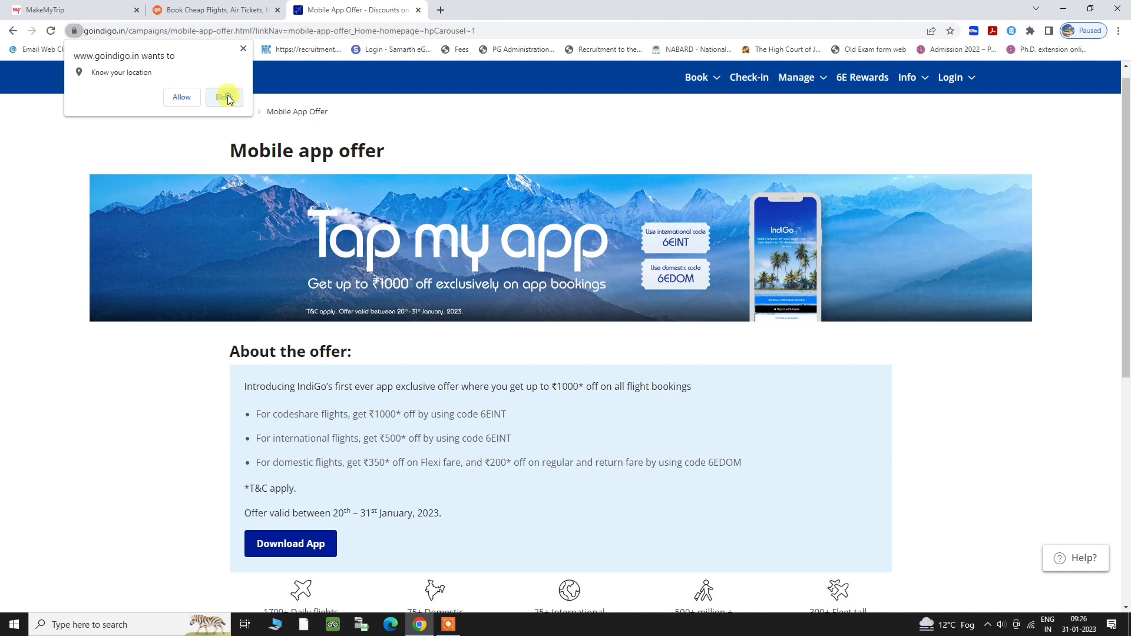
left_click(229, 99)
left_click(706, 82)
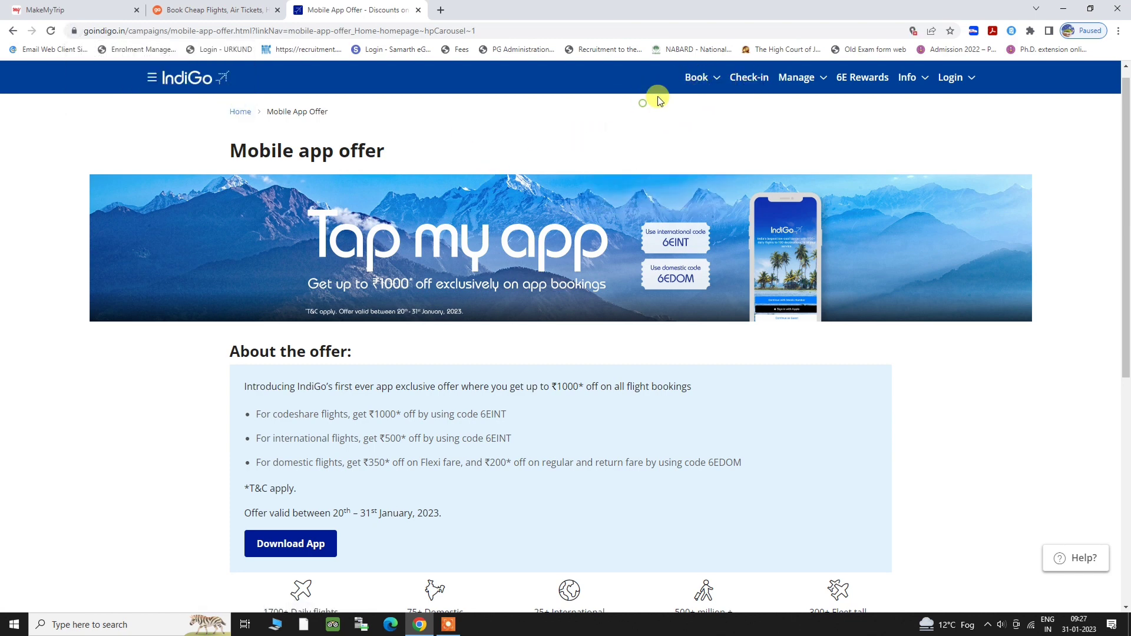
mouse_move(695, 75)
left_click(694, 102)
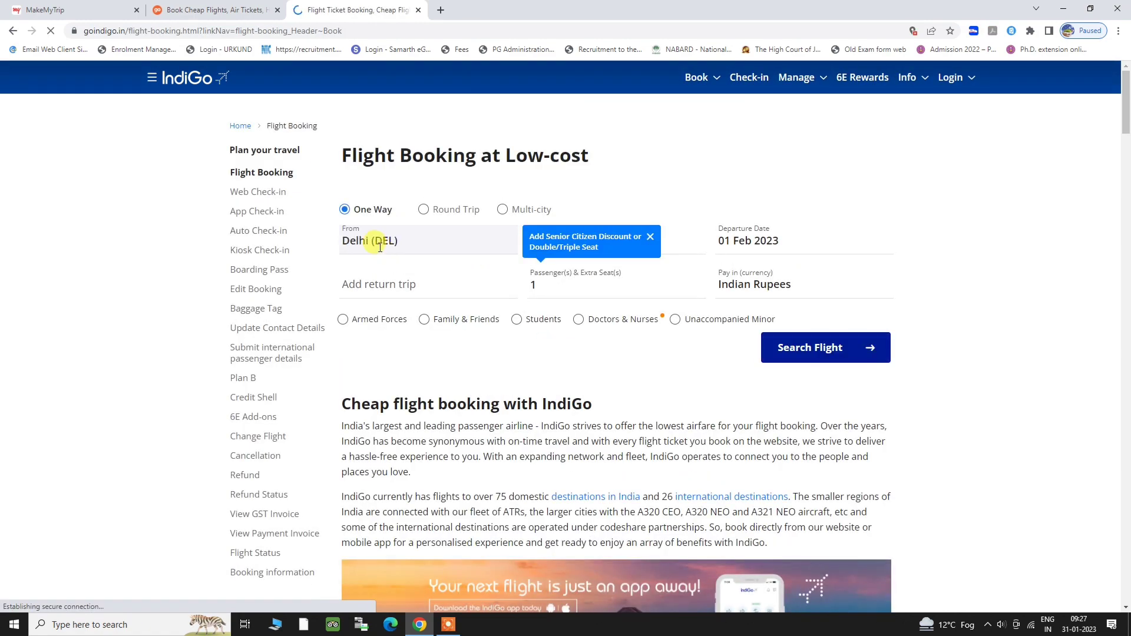
Dismiss the discount tip and set the one-way route from Patna (PAT) to Delhi (DEL).
left_click(648, 237)
left_click(561, 241)
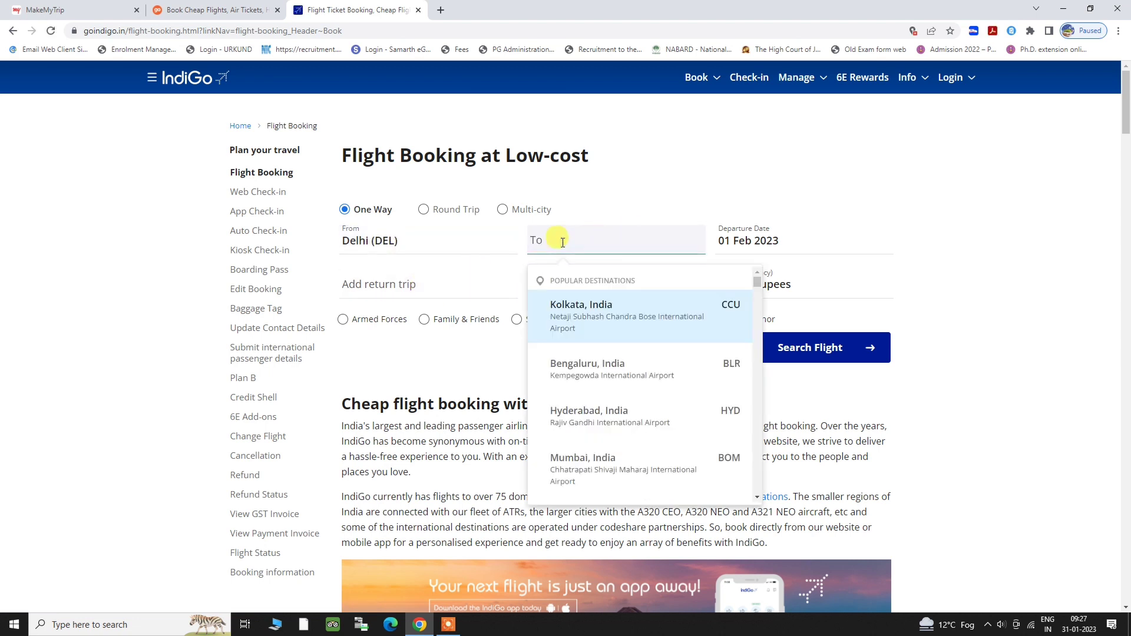
left_click(379, 240)
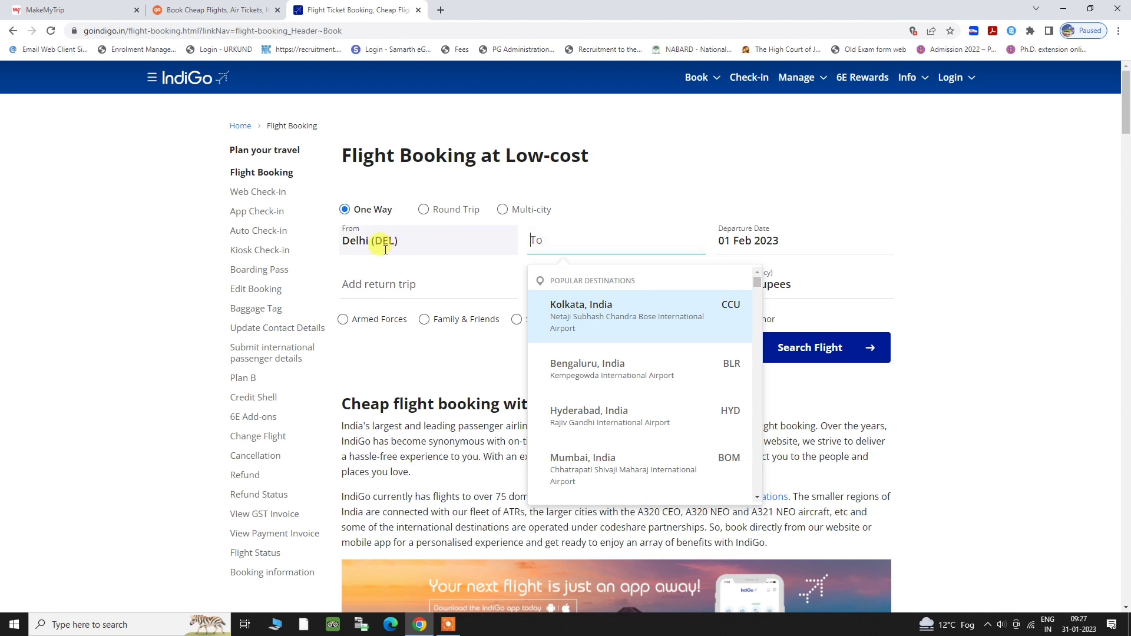
type("patna")
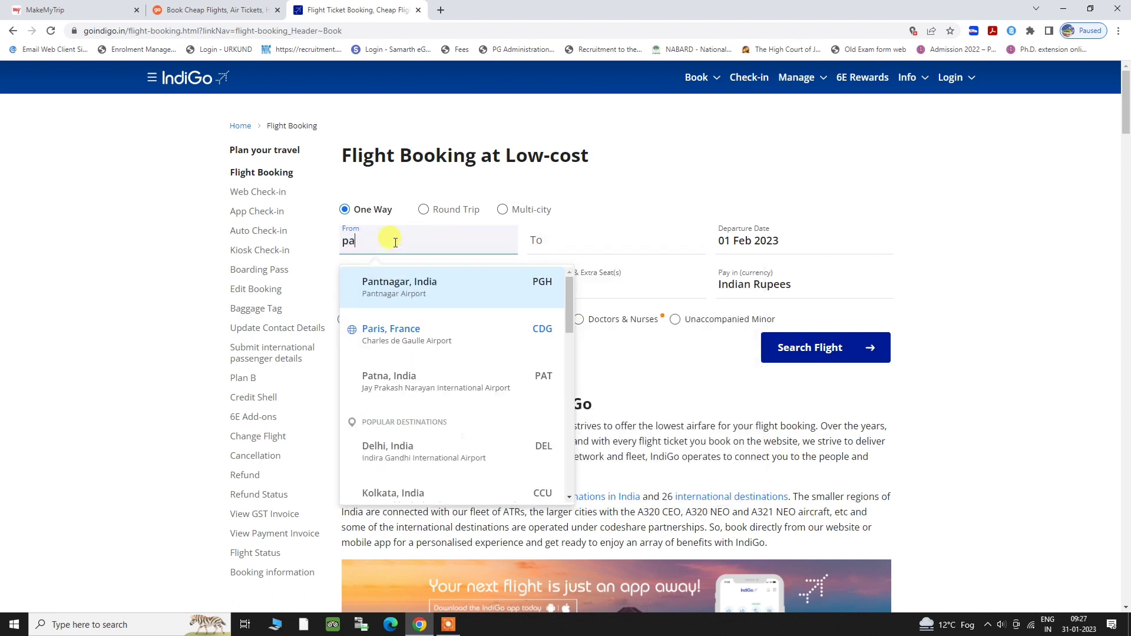
left_click(552, 246)
type("delhi")
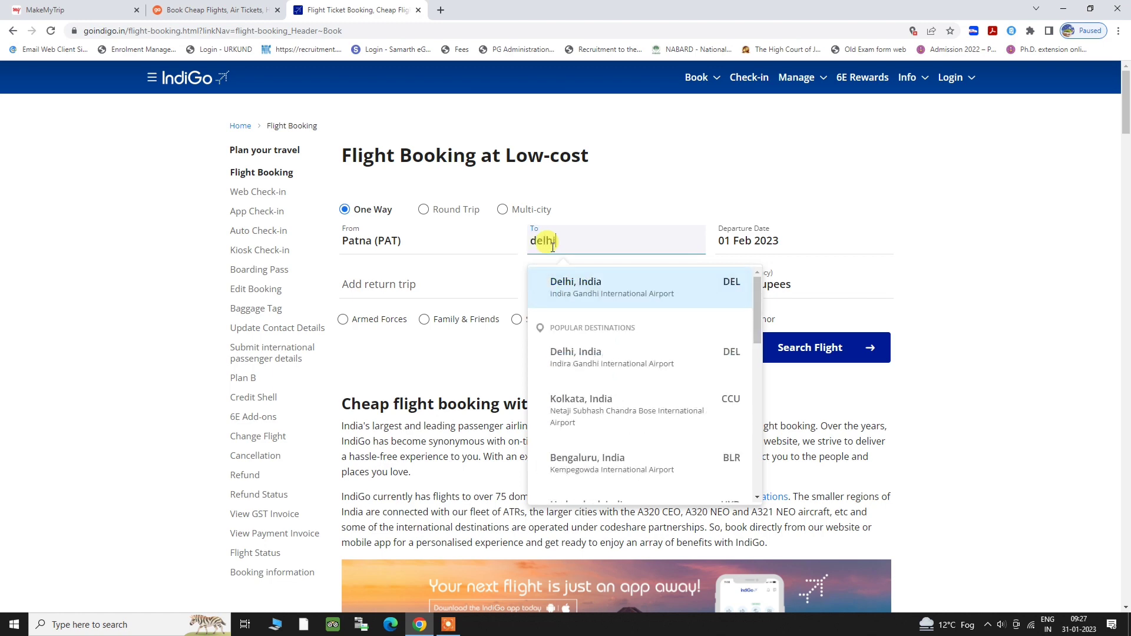
left_click(699, 294)
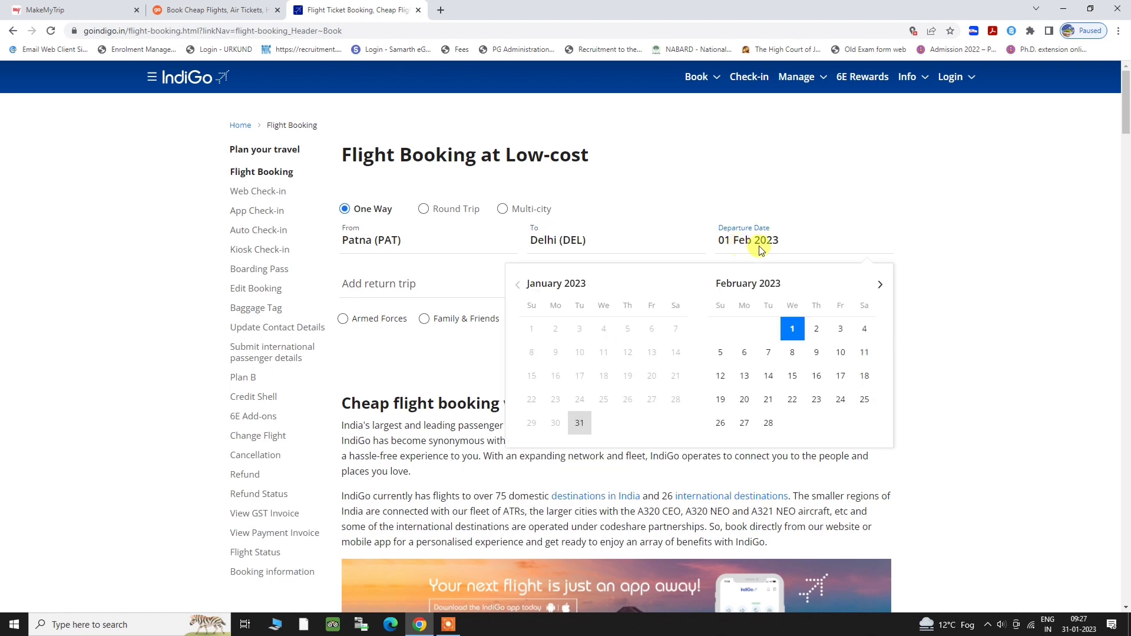
Set the departure date to 03 Feb 2023 and search for flights.
scroll(581, 222, "down", 2)
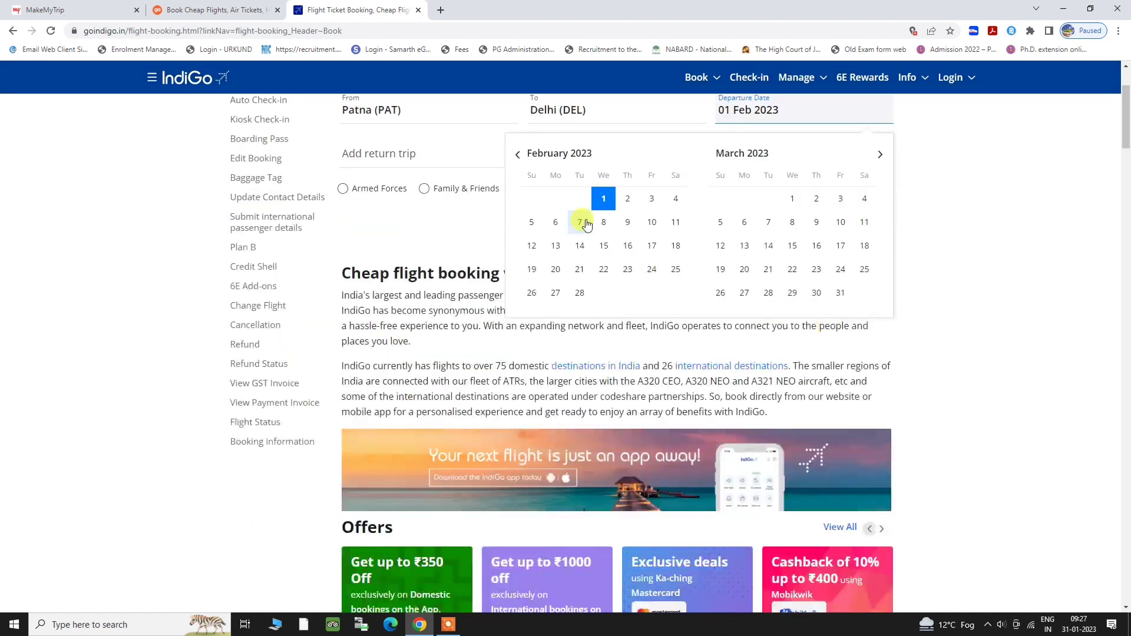
left_click(651, 199)
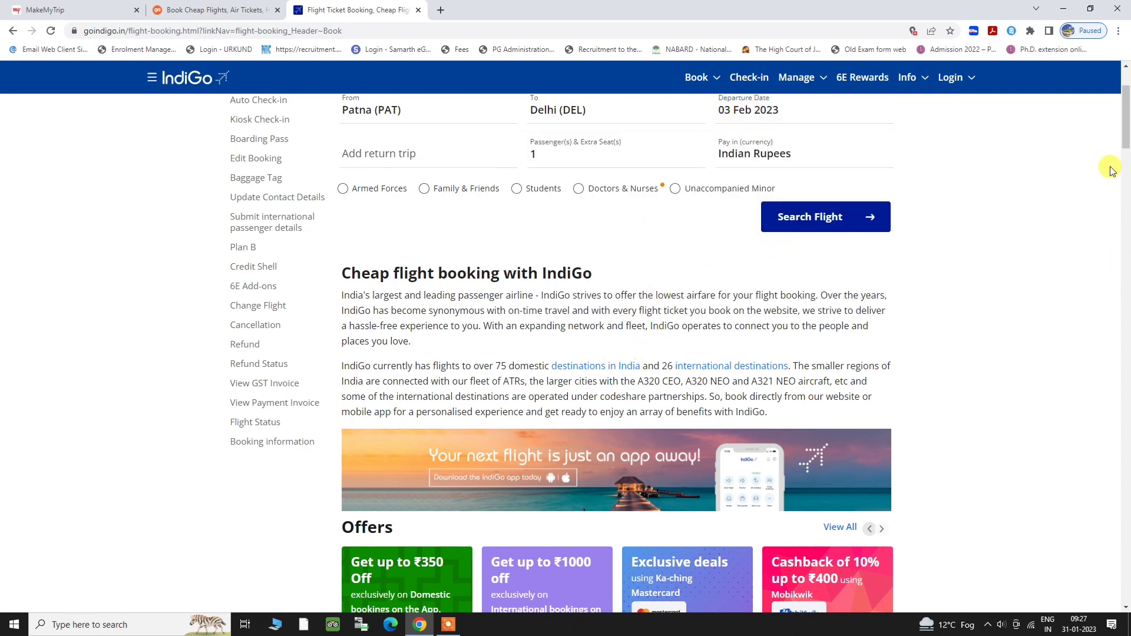
scroll(1060, 176, "up", 2)
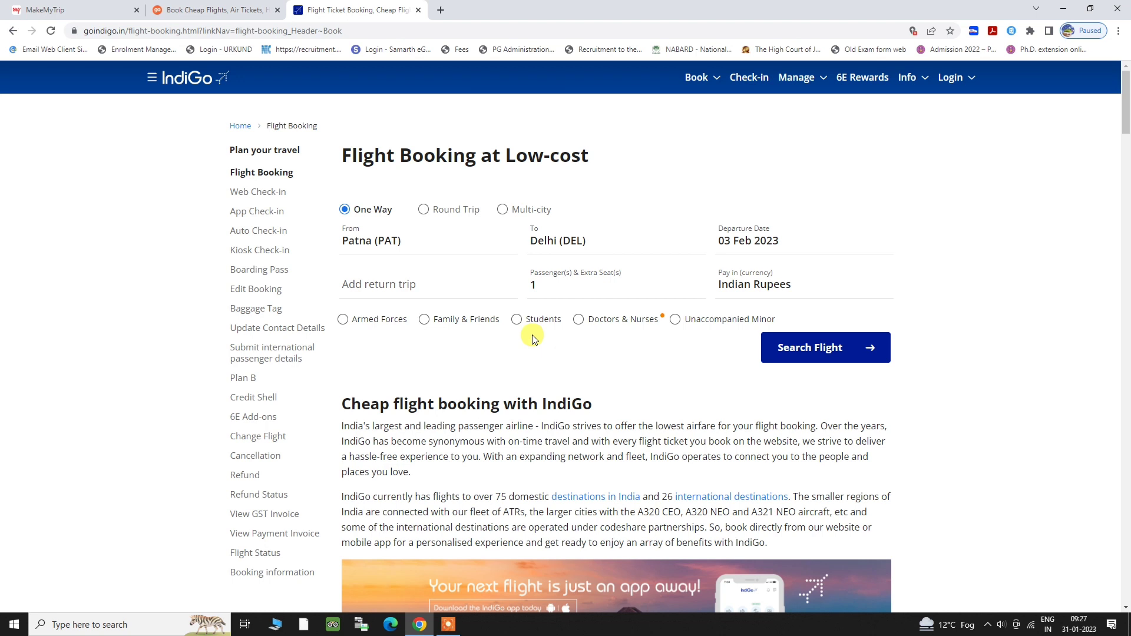
left_click(817, 360)
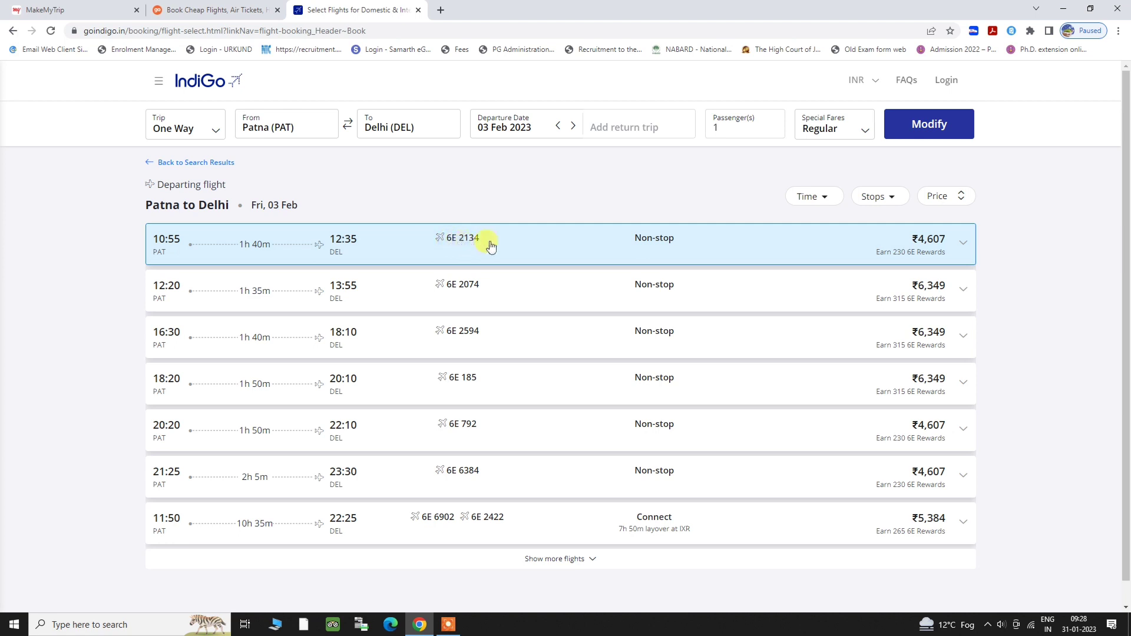
Check IndiGo's own fare for flight 6E 2134 against the Goibibo and MakeMyTrip listings.
left_click(200, 7)
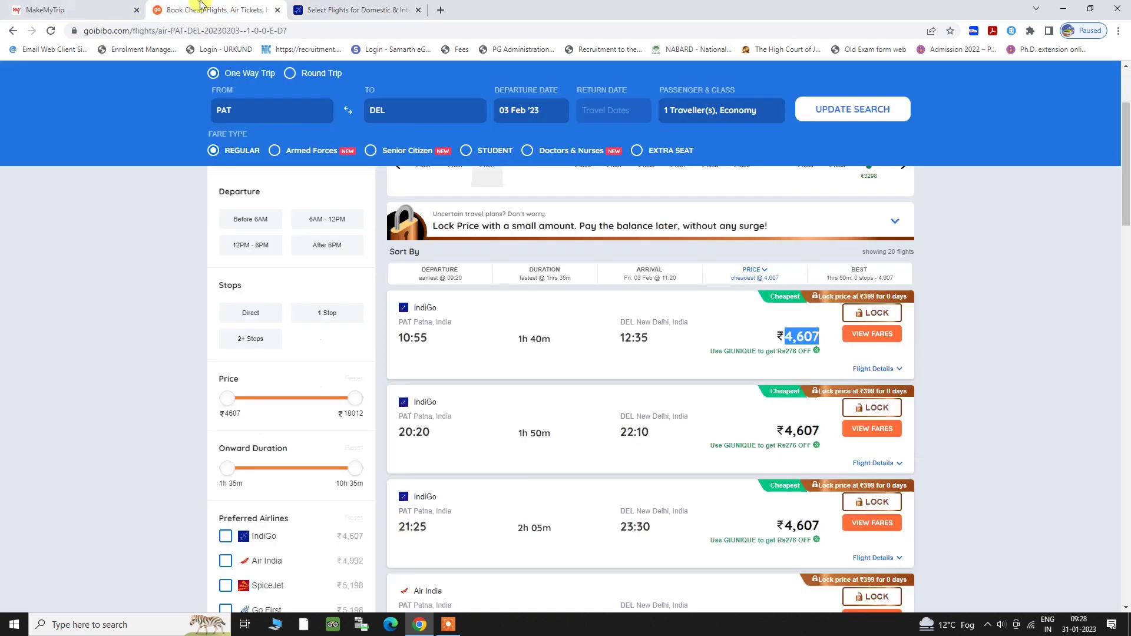
left_click(92, 6)
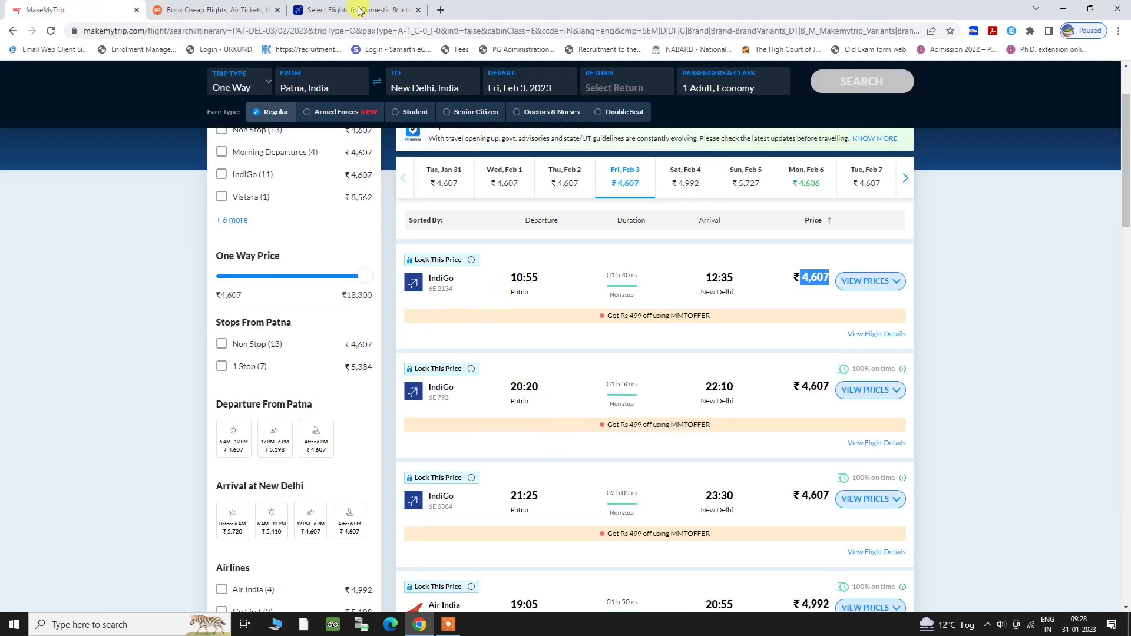
left_click(440, 10)
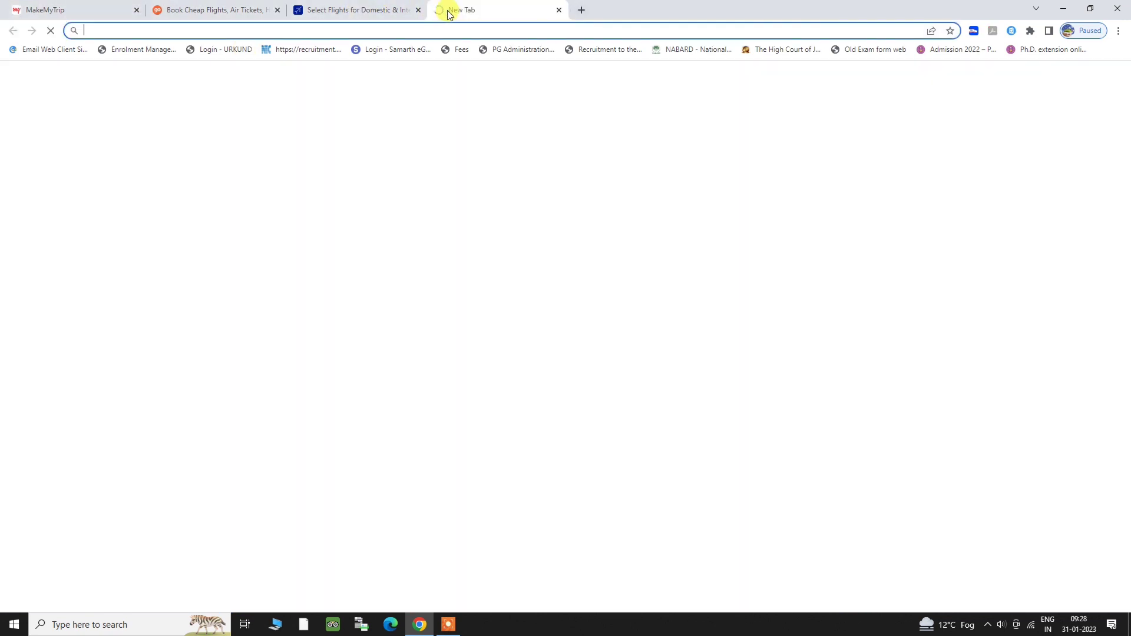
type("google.co.in")
key("Return")
left_click(414, 318)
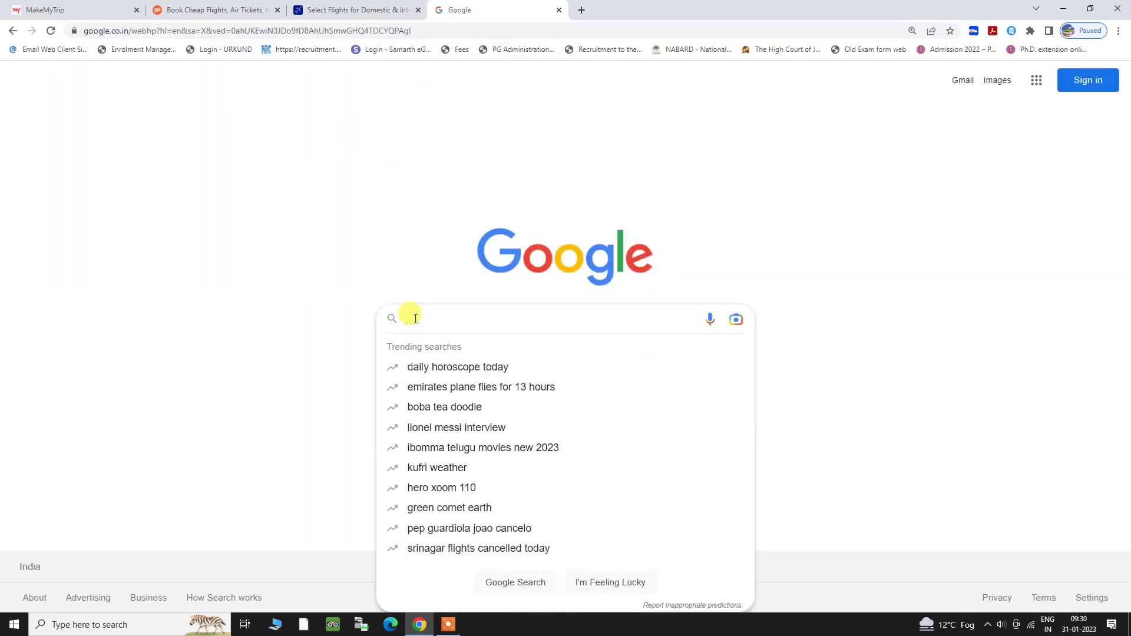
type("skywing in")
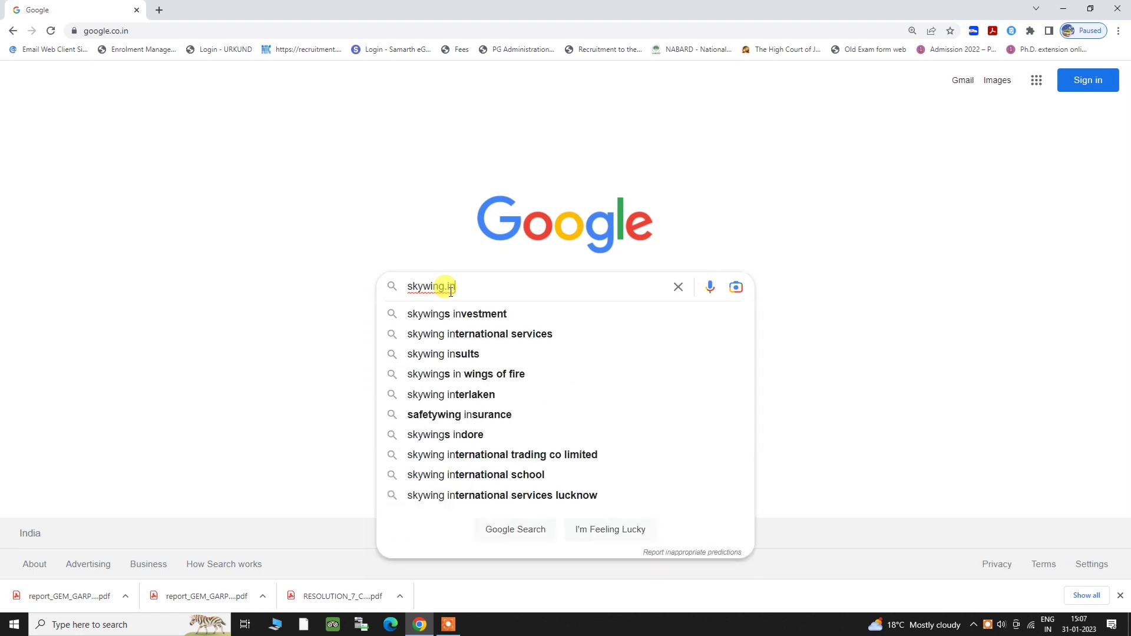
key("Return")
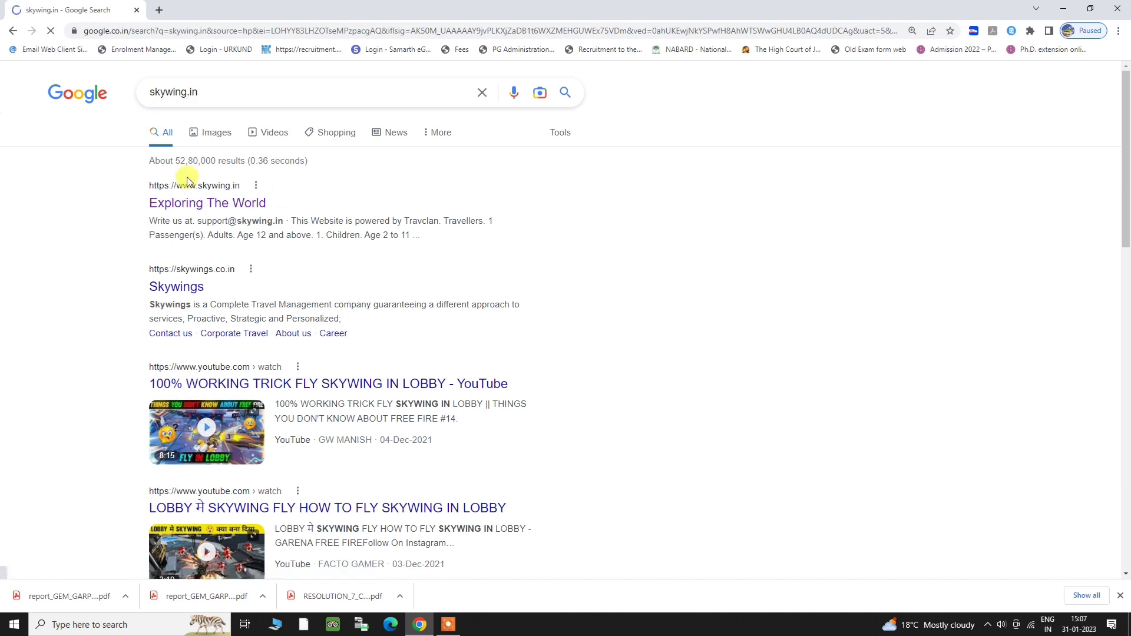
left_click_drag(97, 187, 241, 186)
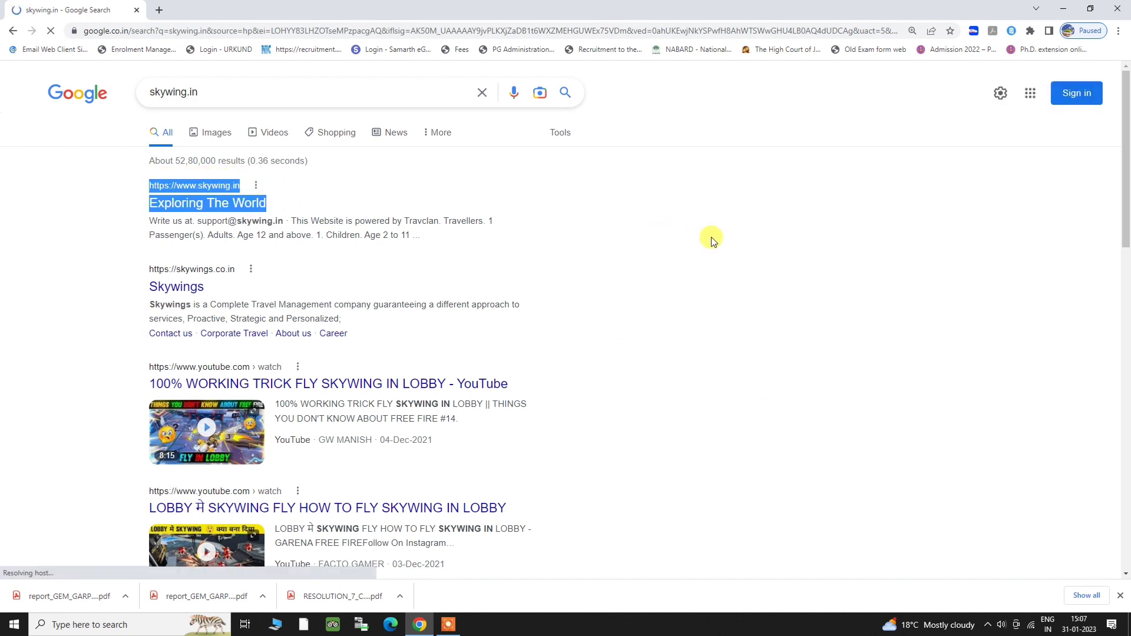
left_click(90, 190)
left_click_drag(149, 202, 290, 202)
left_click(101, 214)
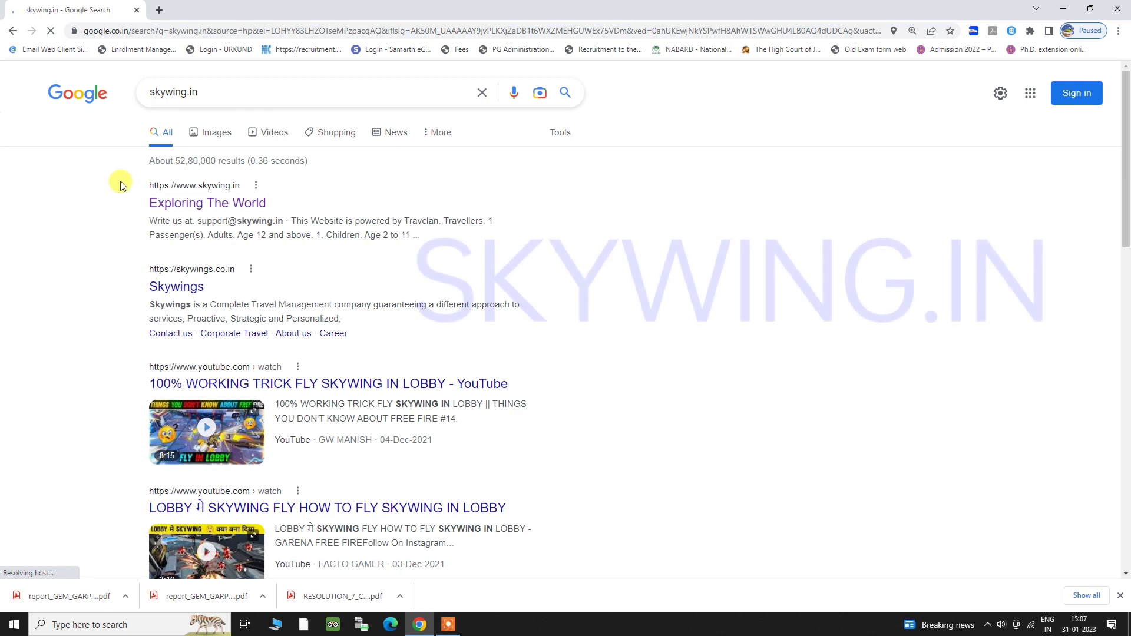
left_click_drag(118, 182, 252, 191)
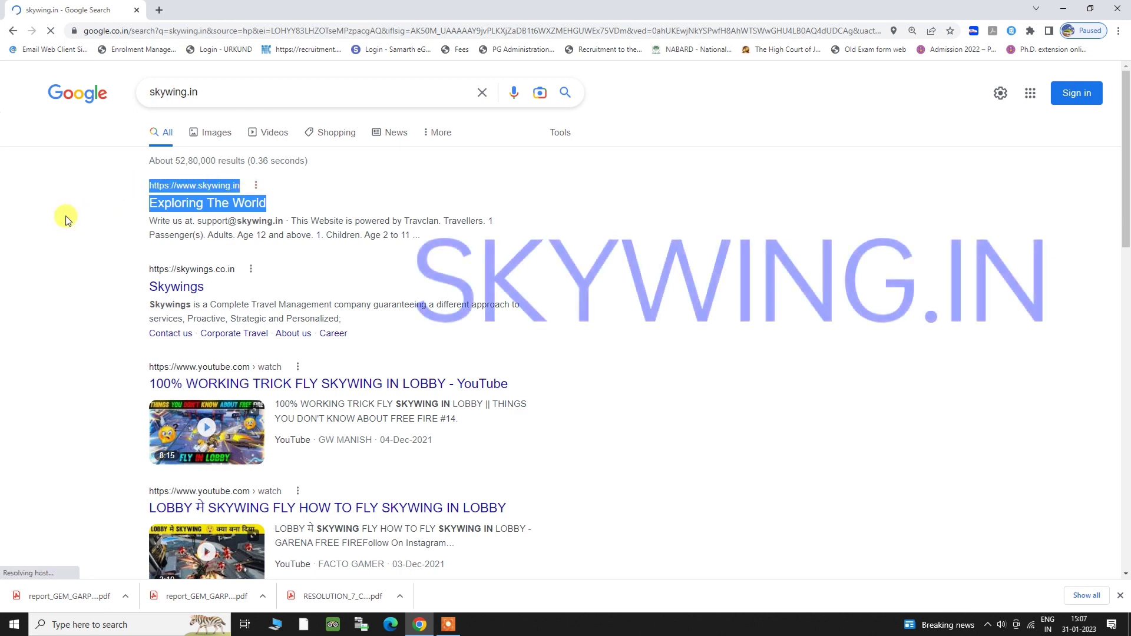
left_click(105, 172)
left_click_drag(108, 174, 263, 182)
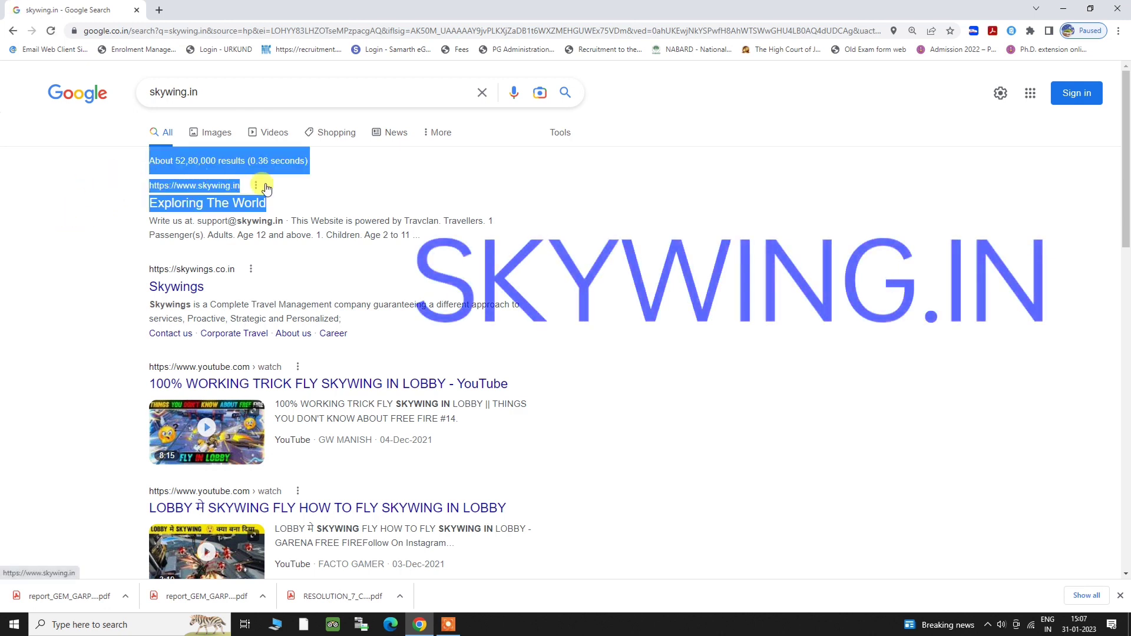
left_click(75, 233)
left_click_drag(149, 184, 260, 185)
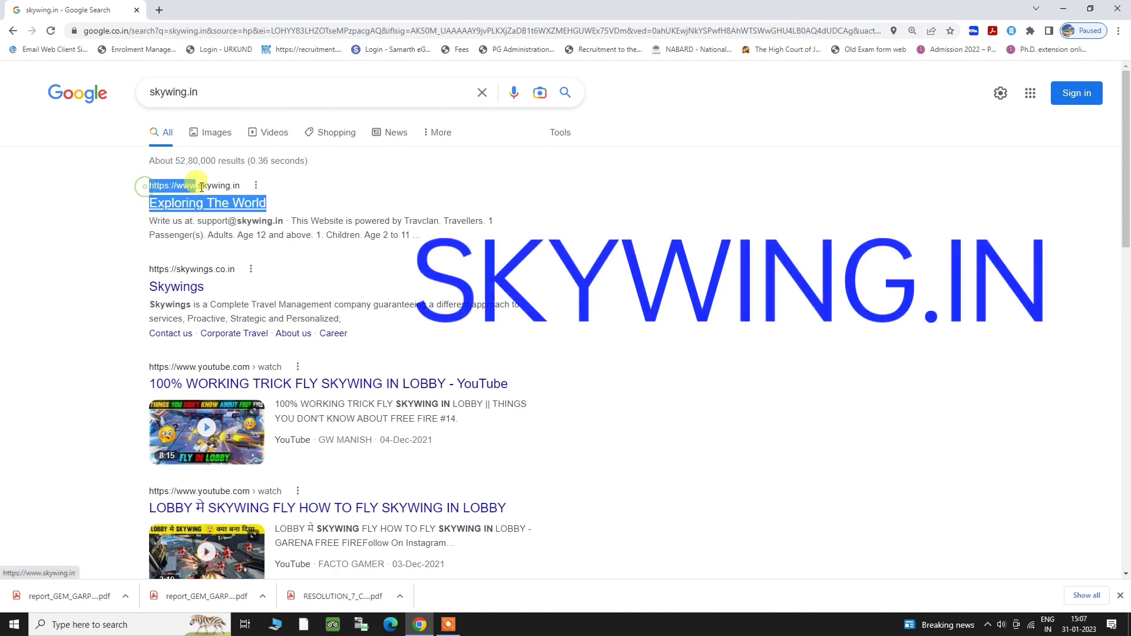
left_click(245, 184)
left_click(89, 215)
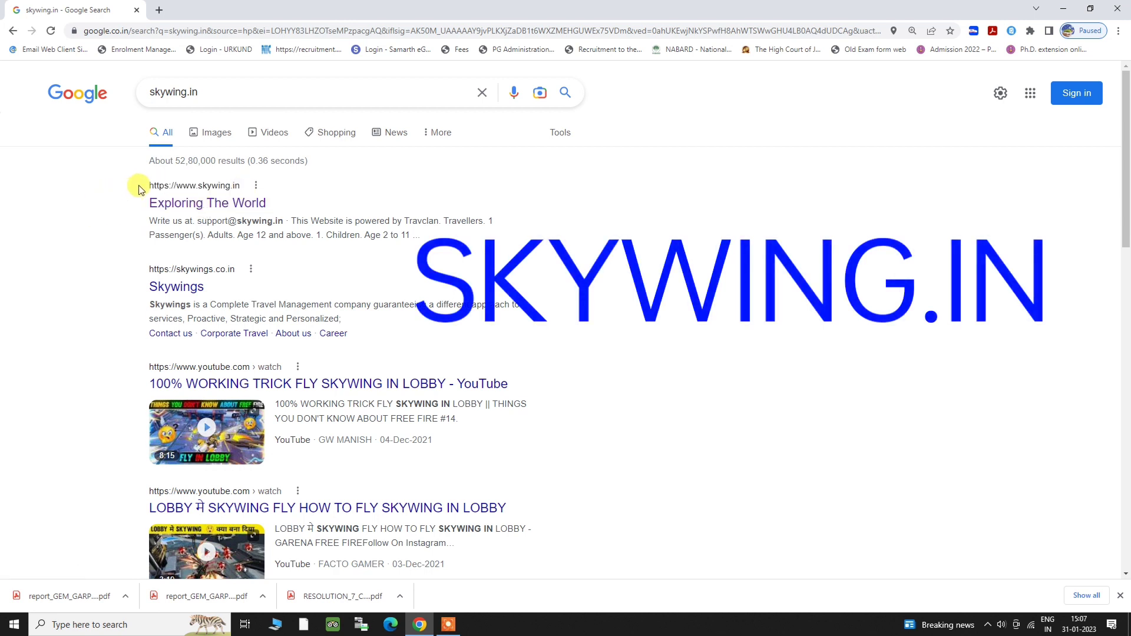
left_click_drag(140, 190, 242, 184)
left_click(96, 207)
left_click_drag(127, 188, 260, 185)
left_click(40, 221)
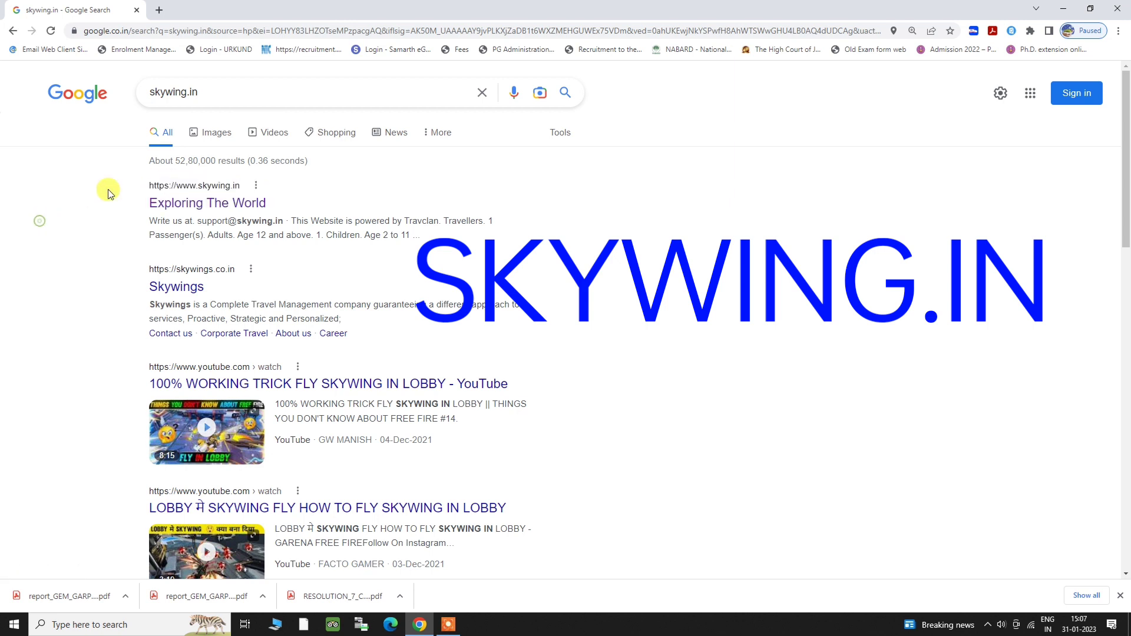
left_click_drag(109, 193, 258, 184)
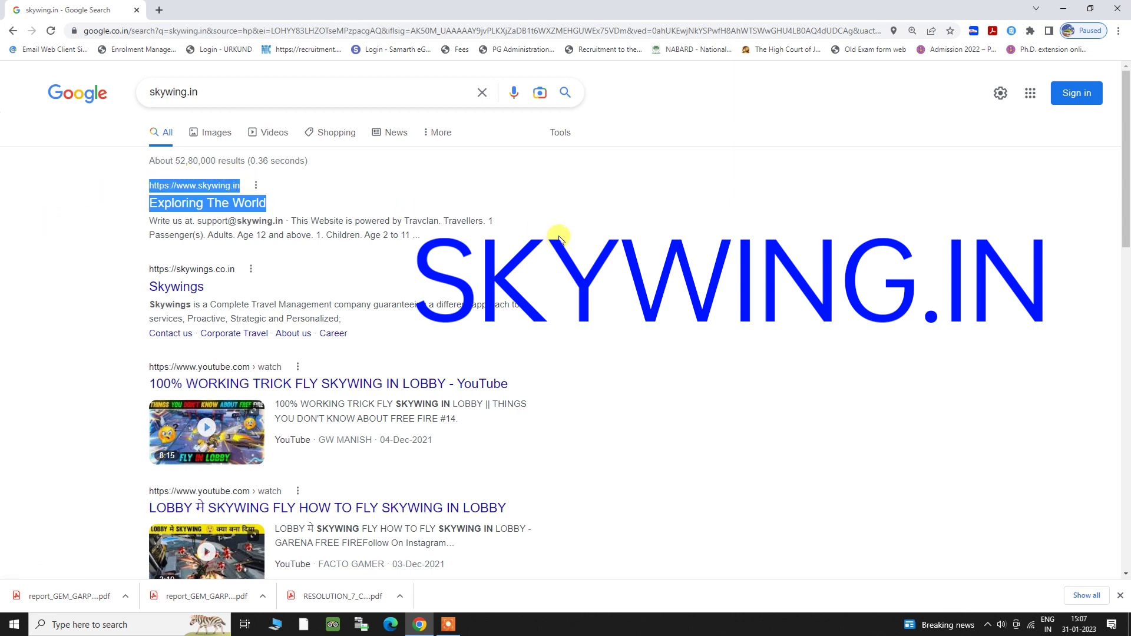
left_click(92, 194)
left_click_drag(126, 177, 252, 189)
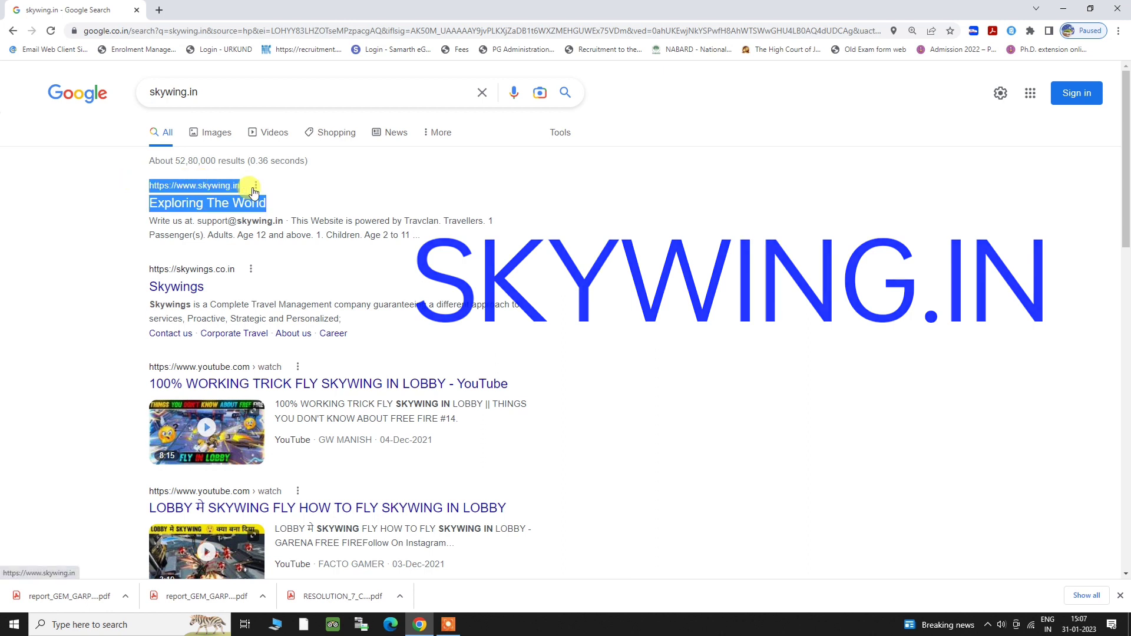
left_click(88, 193)
left_click_drag(88, 192, 240, 184)
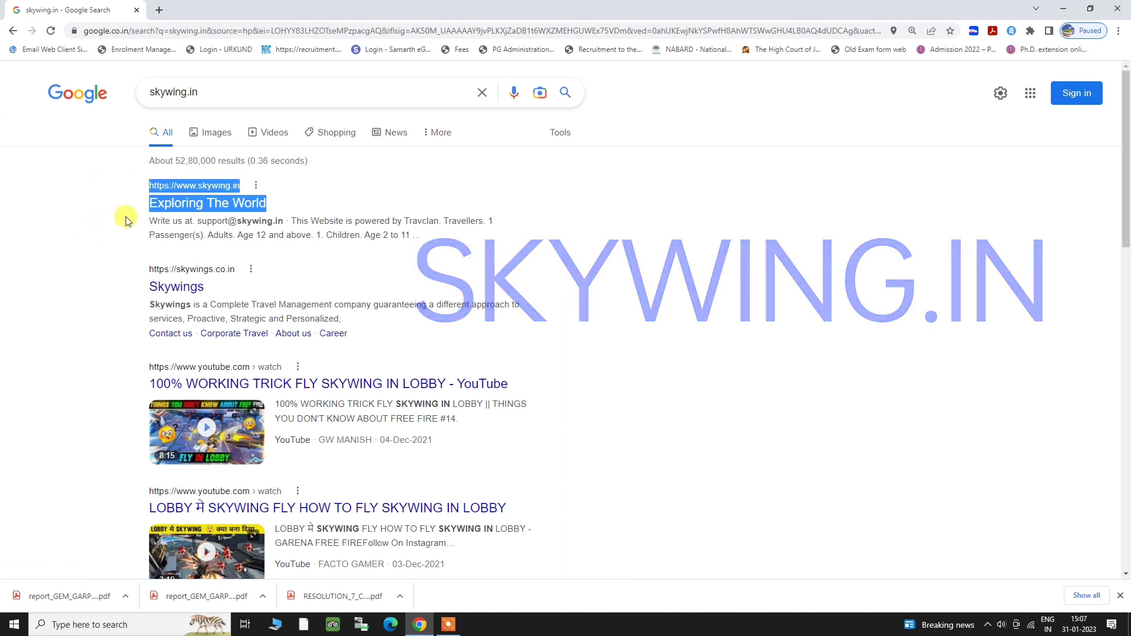
left_click(118, 184)
left_click_drag(119, 185, 239, 191)
left_click(224, 203)
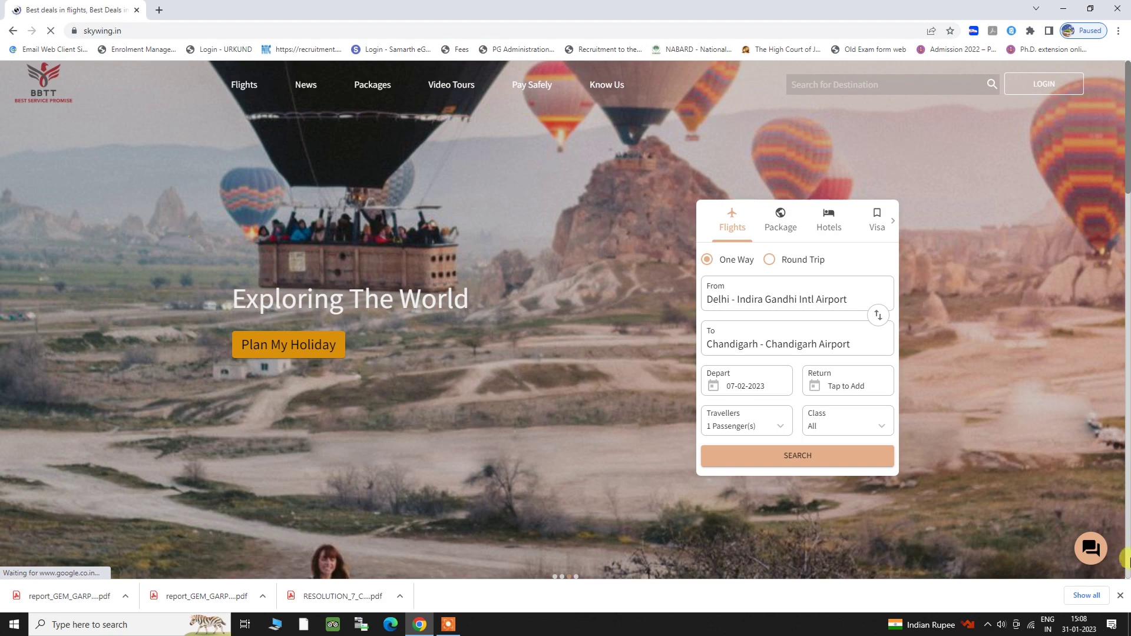
left_click(1119, 597)
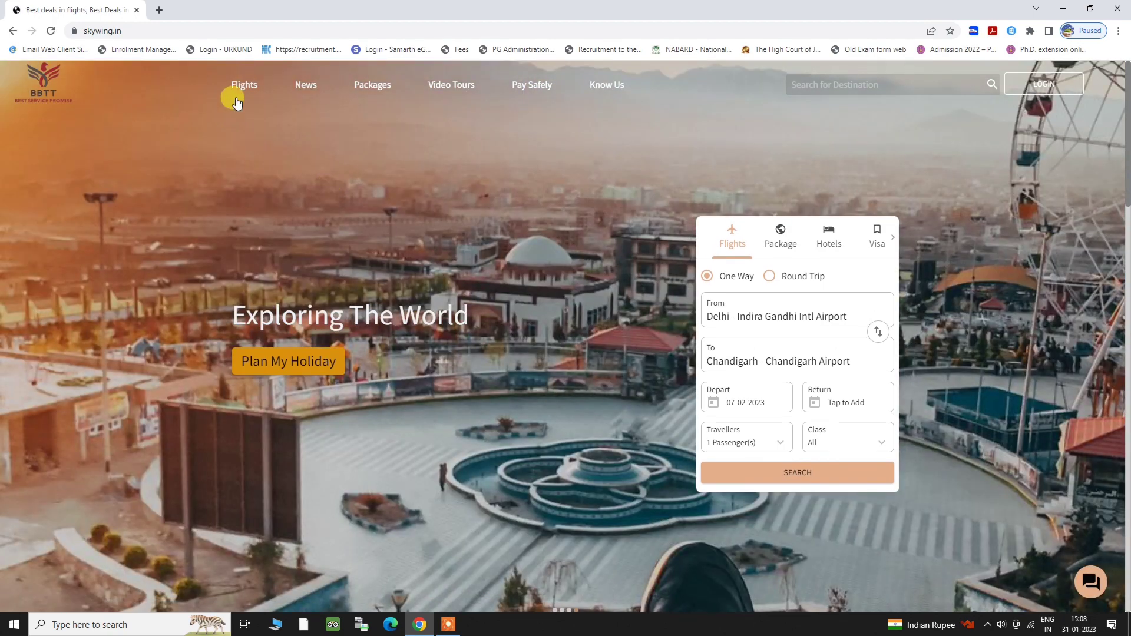
left_click_drag(157, 101, 623, 83)
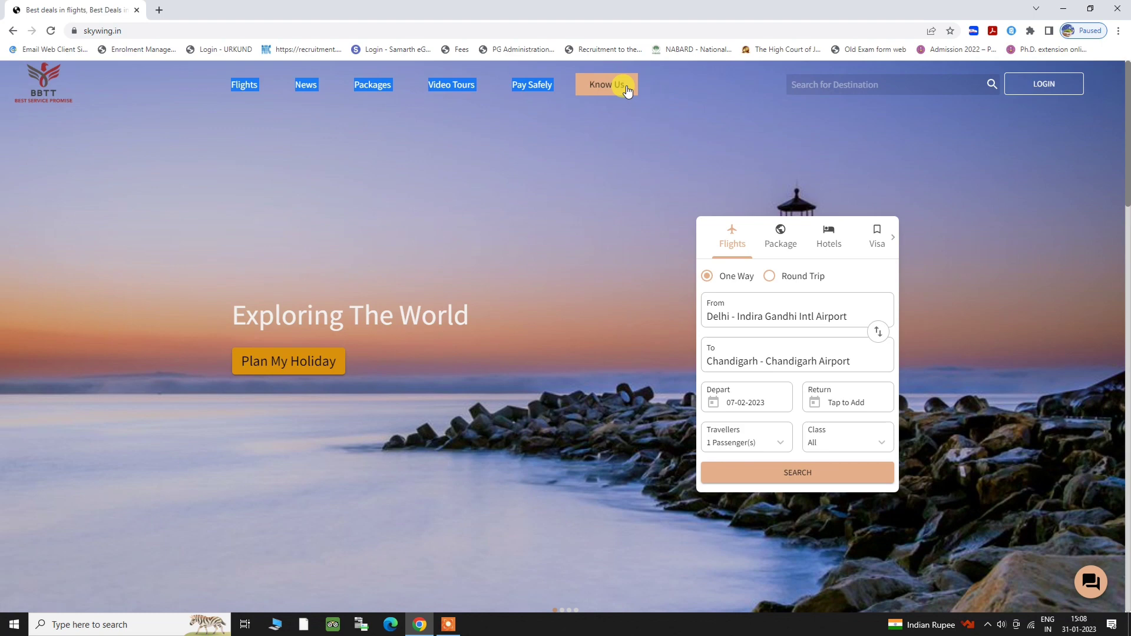
left_click(697, 97)
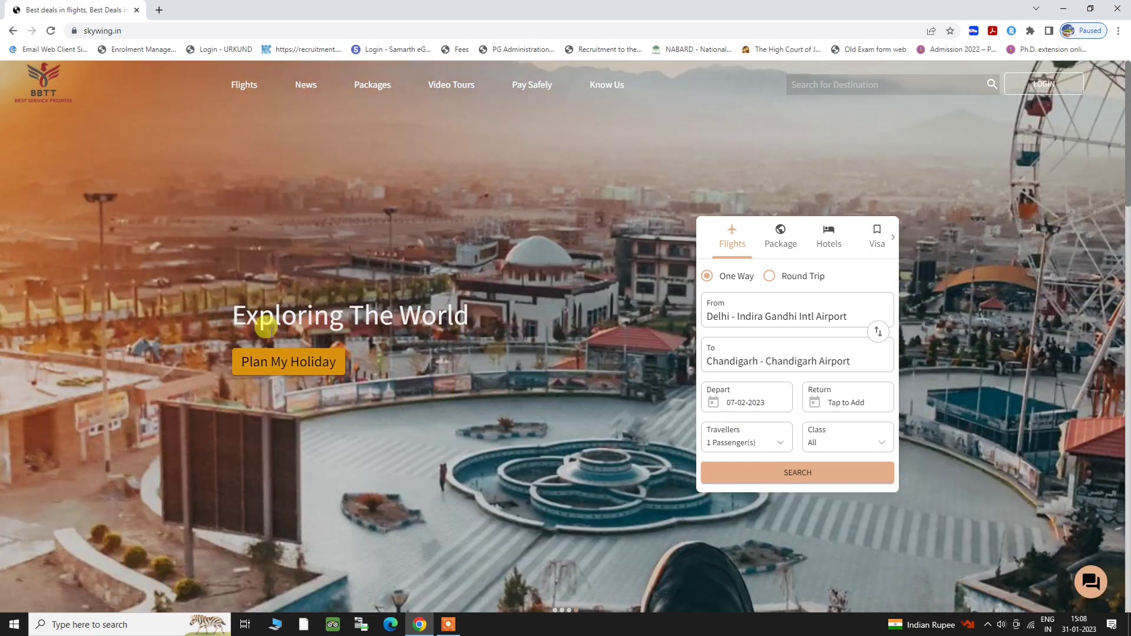
left_click_drag(238, 313, 483, 320)
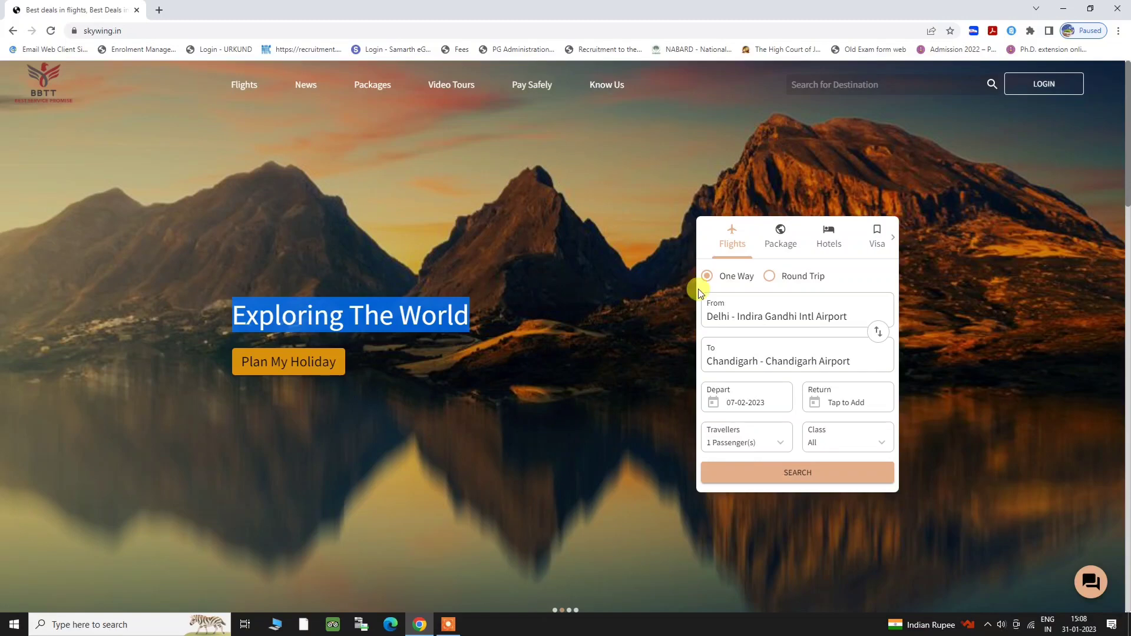
left_click(706, 244)
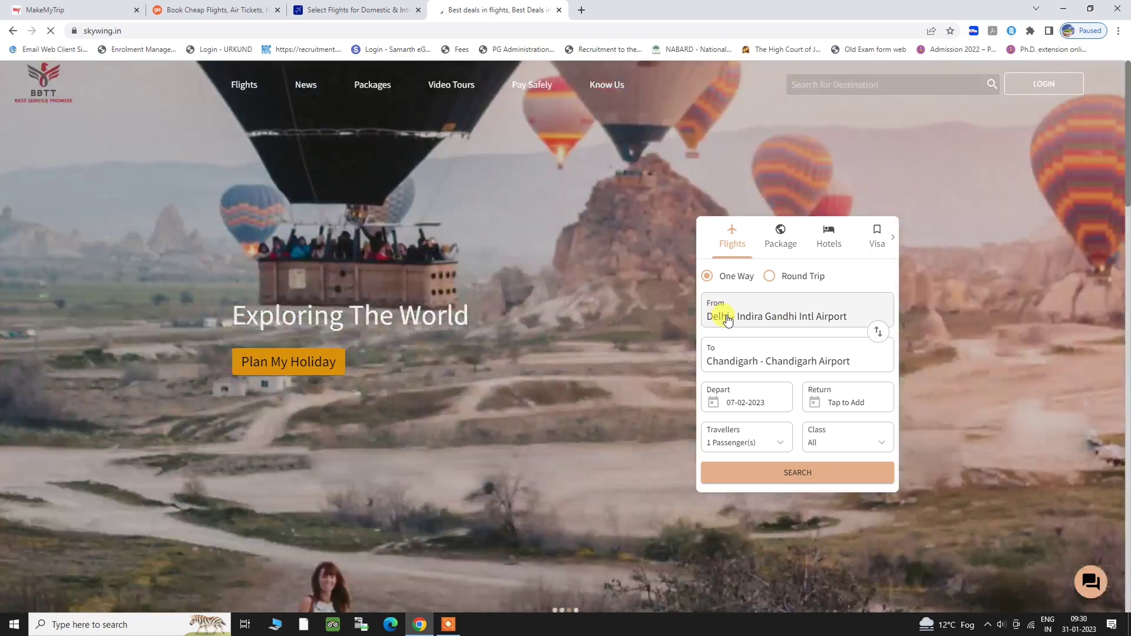
Set the one-way route from Patna (Lok Nayak Jayaprakash Airport) to Delhi (Indira Gandhi International Airport).
left_click(727, 319)
type("patna")
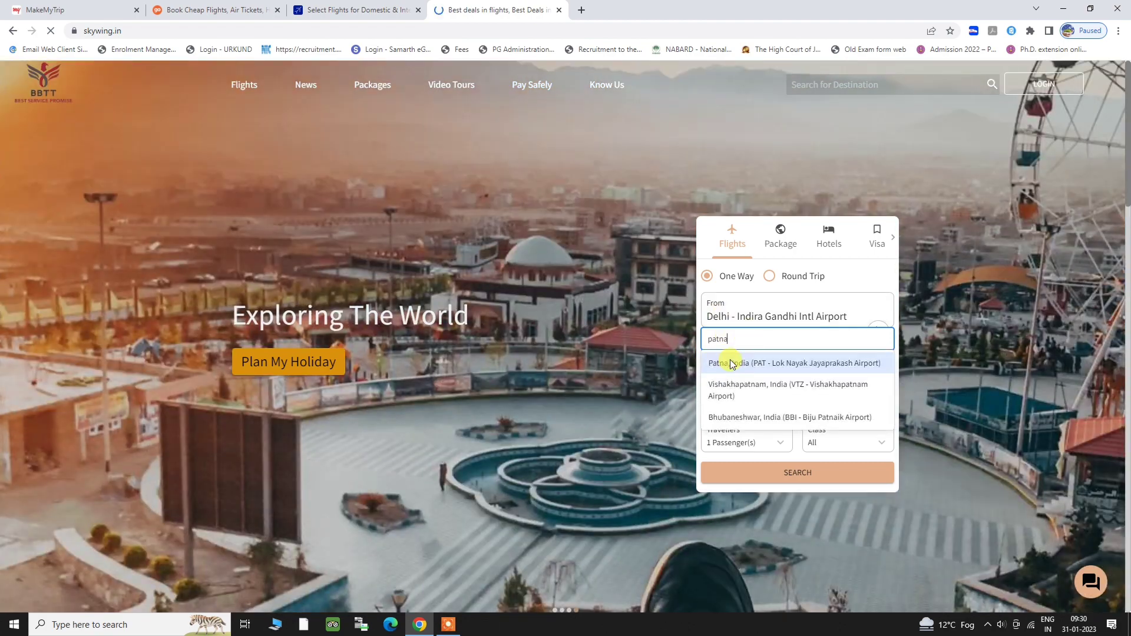
left_click(732, 360)
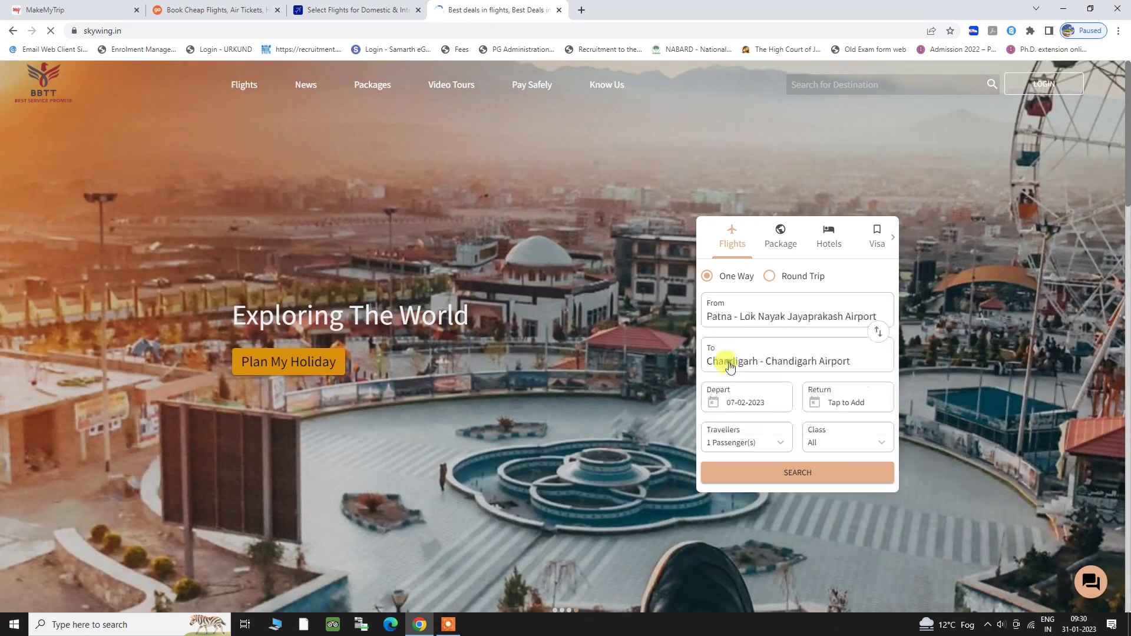
left_click(732, 361)
type("delhi")
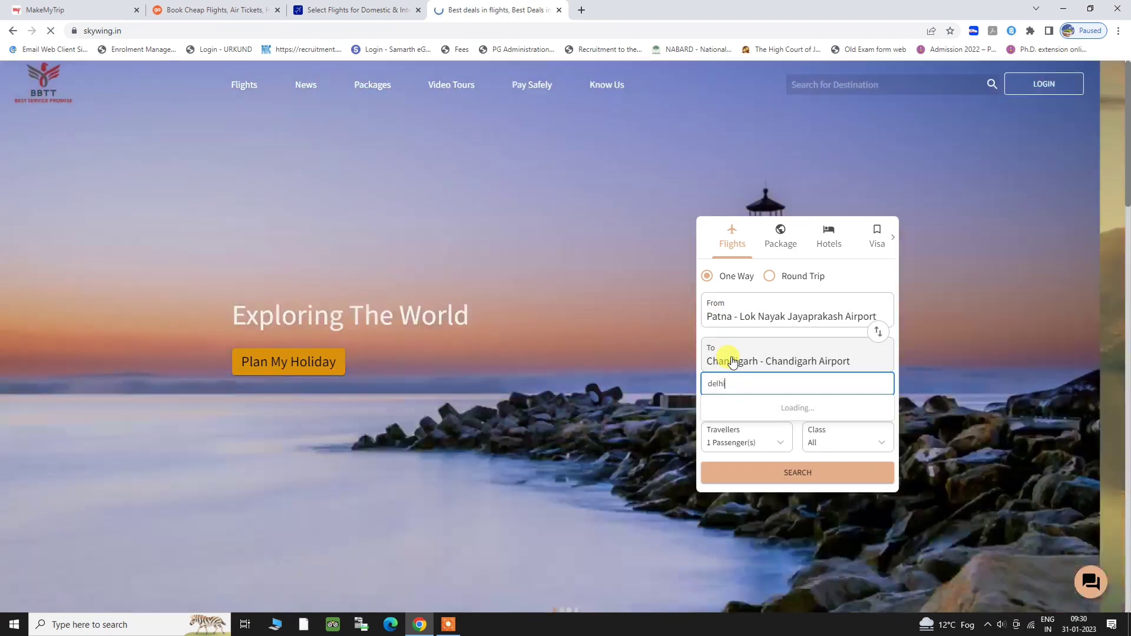
left_click(730, 415)
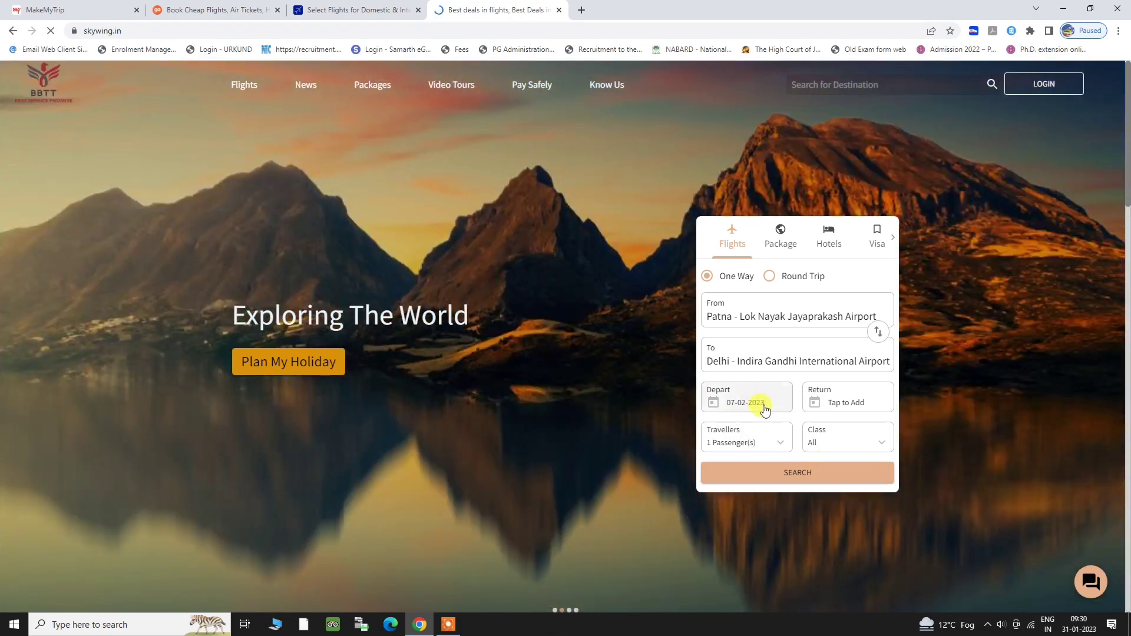
Set the departure date to 3 February 2023 and search for flights on Skywing.
left_click(769, 409)
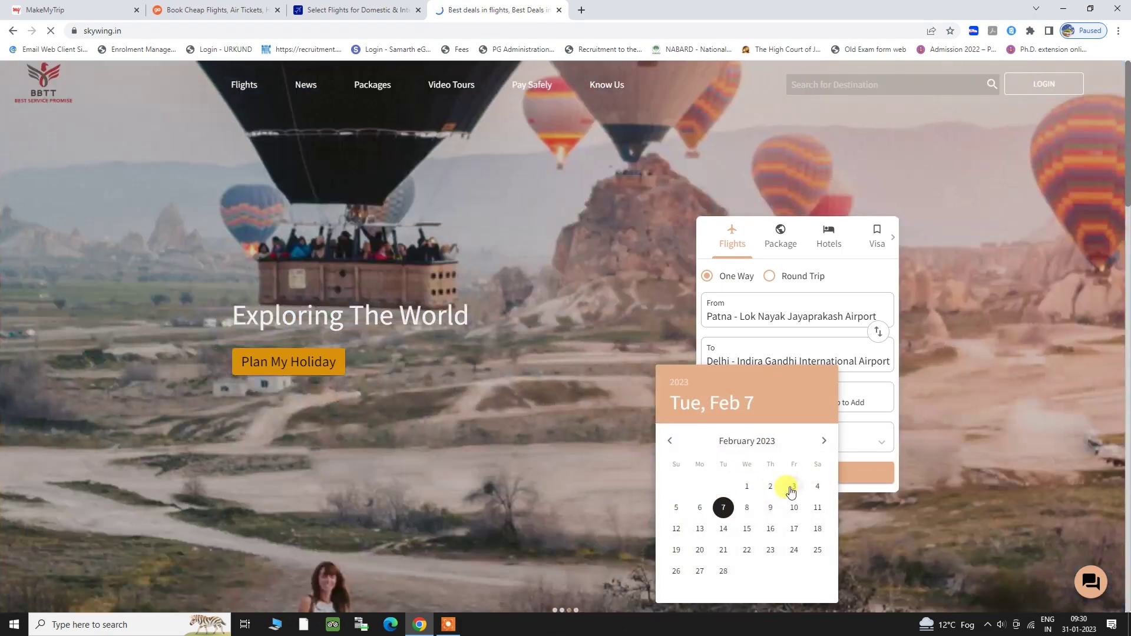
left_click(792, 486)
left_click(783, 472)
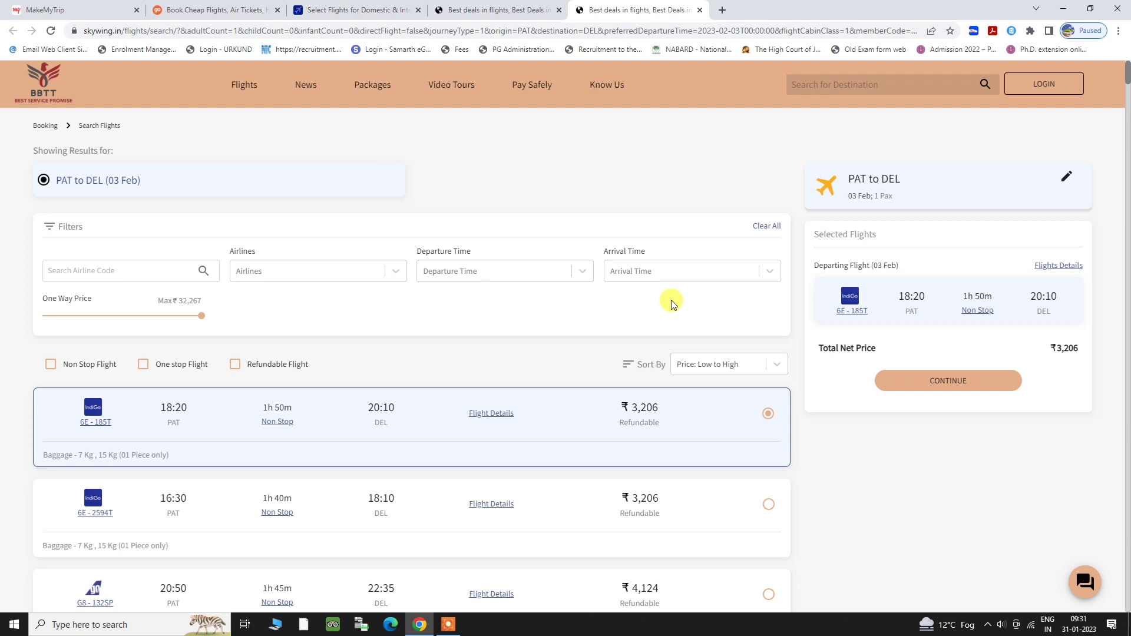
Compare Goibibo's cheapest listing with the fare and departure time of IndiGo flight 6E-185T on Skywing.
left_click(194, 10)
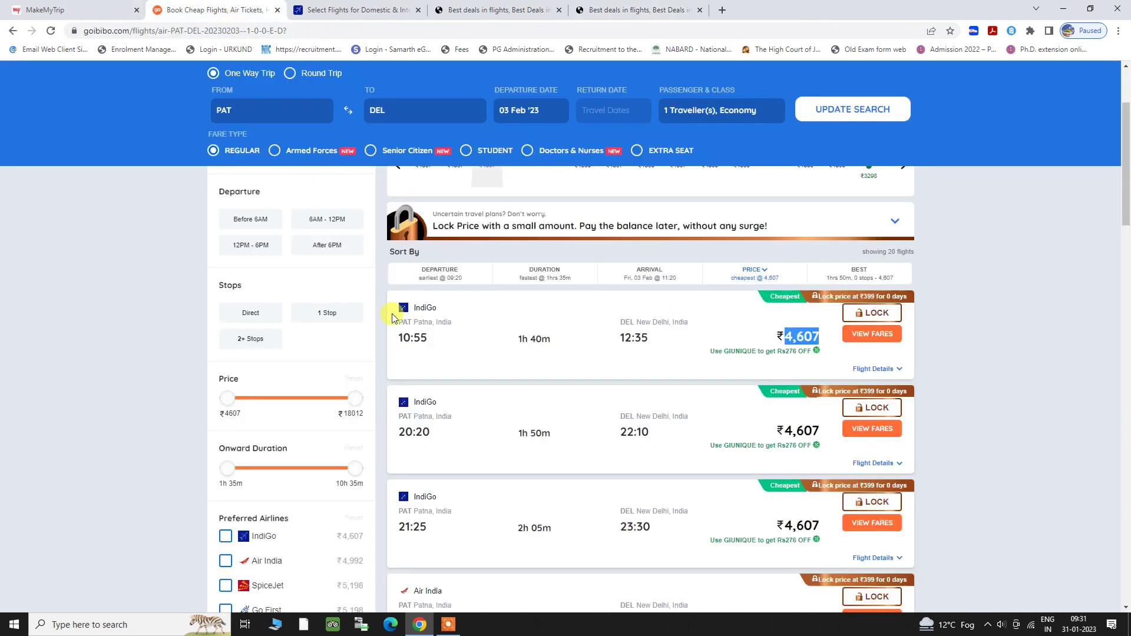
left_click(627, 10)
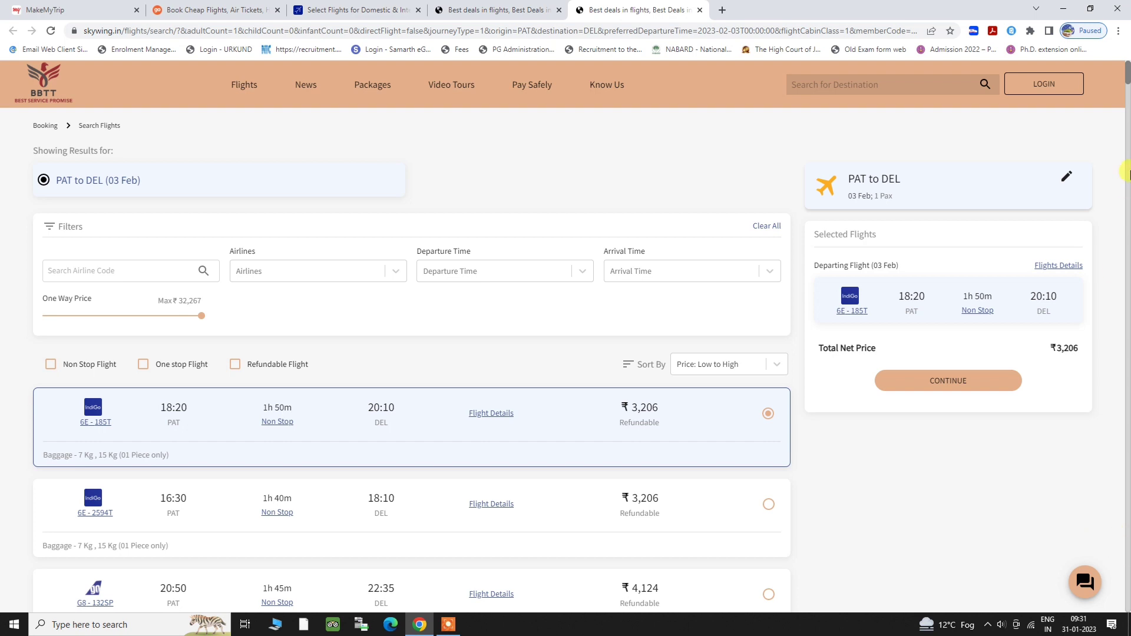
scroll(1124, 71, "down", 2)
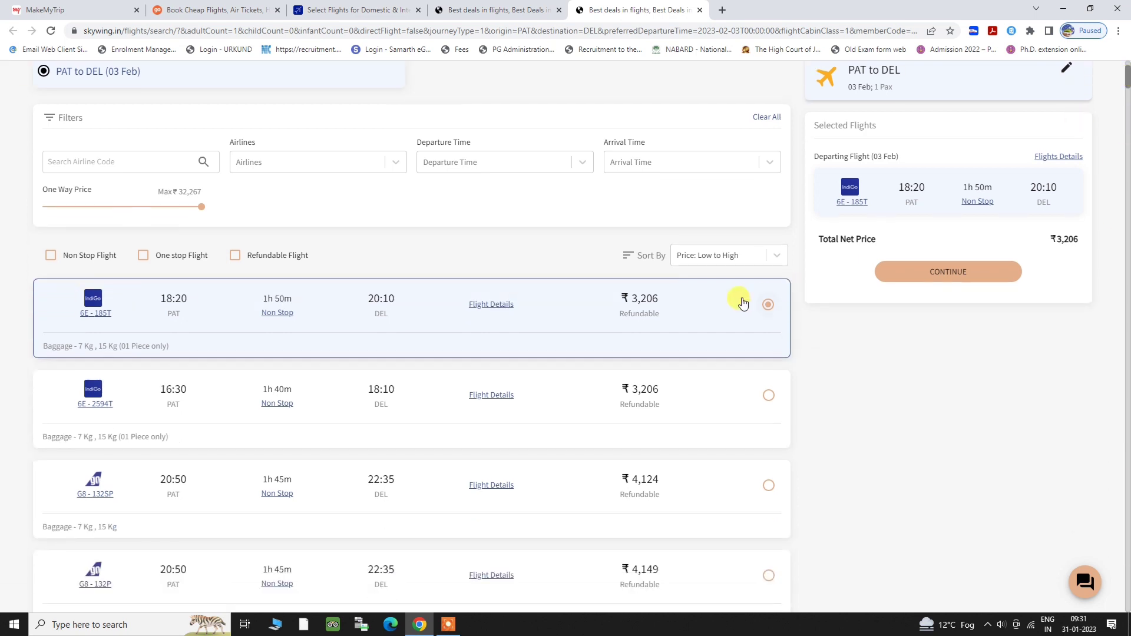
left_click_drag(659, 299, 630, 303)
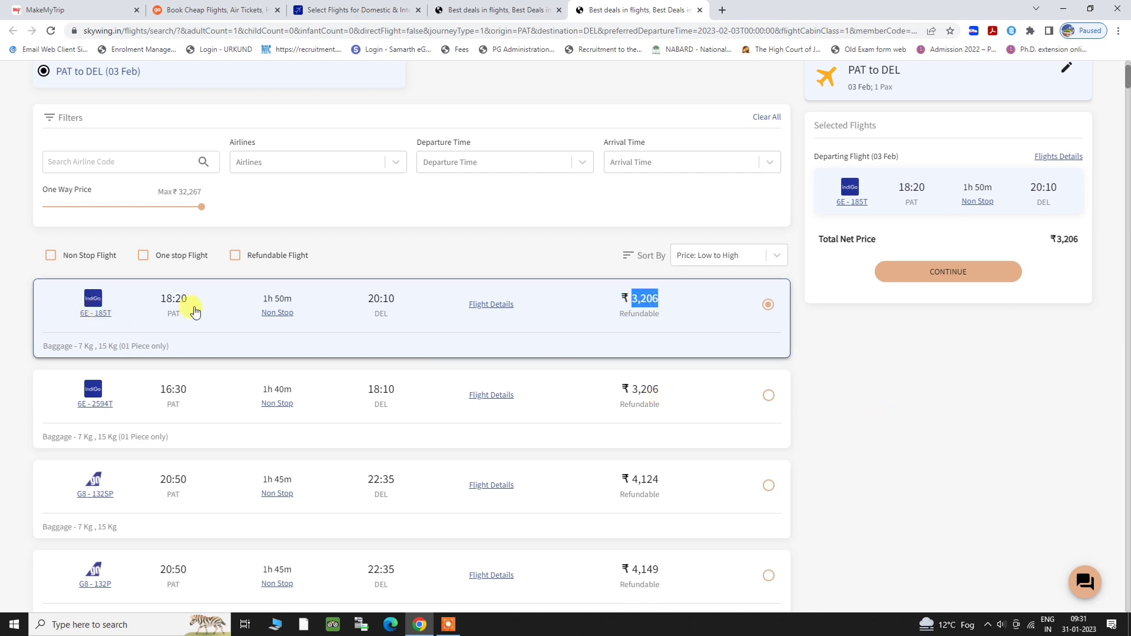
left_click_drag(154, 304, 190, 300)
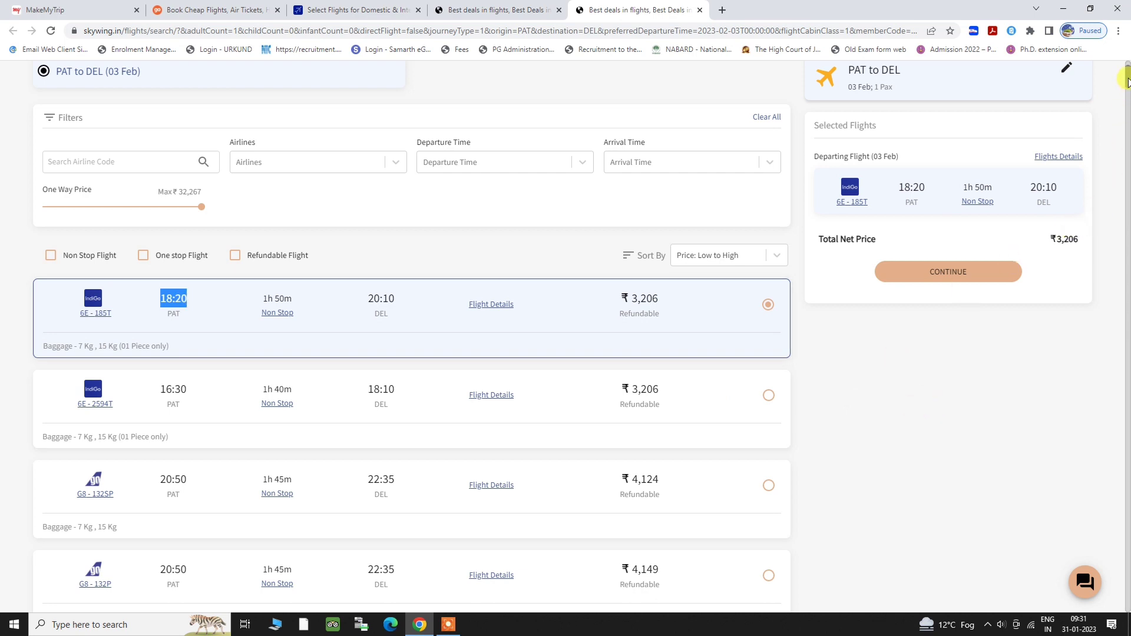
Check the Goibibo and IndiGo listings for the same 18:20 Patna to Delhi flight.
left_click(266, 12)
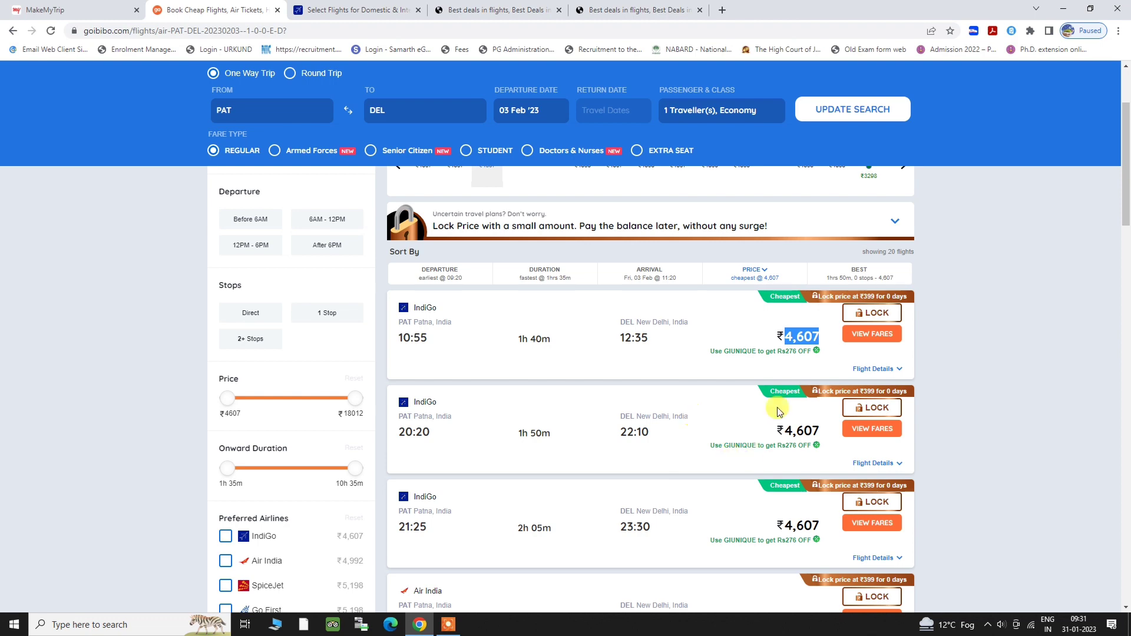
left_click_drag(1126, 156, 1125, 88)
left_click(330, 10)
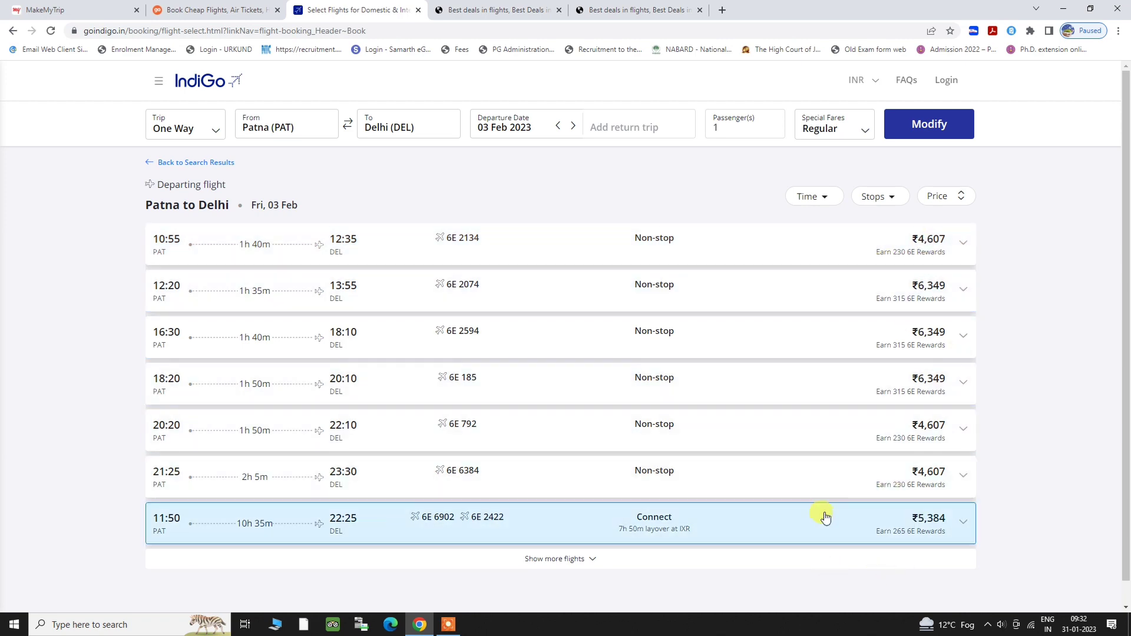
Find the 10:55 IndiGo flight 6E-2134R in the Skywing results and select it.
left_click(498, 7)
left_click(643, 8)
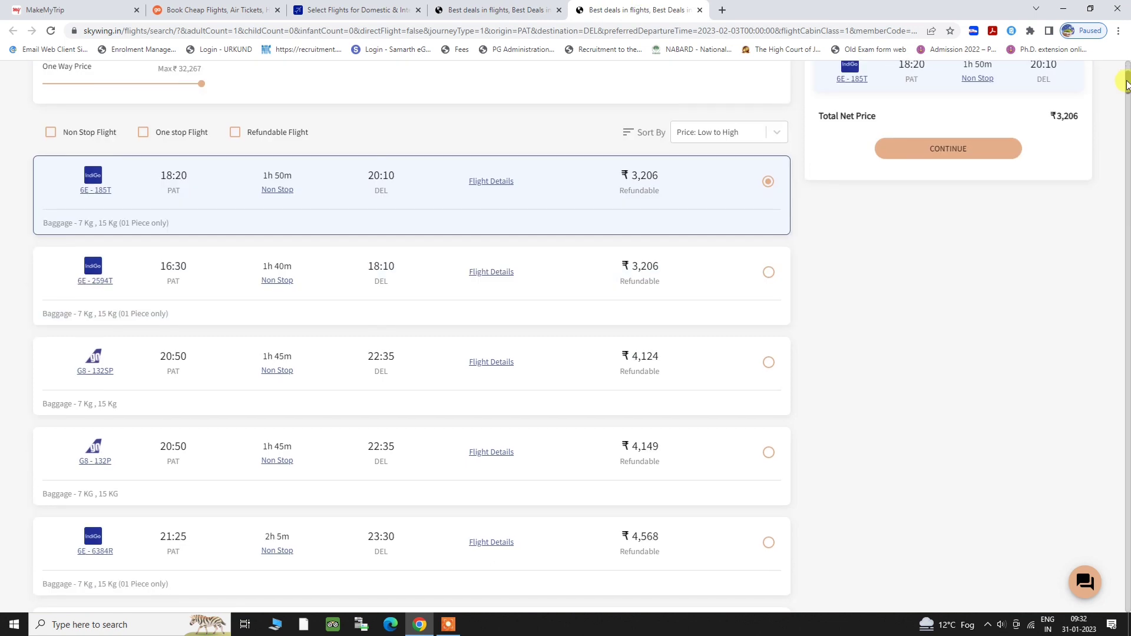
left_click_drag(1126, 84, 1126, 103)
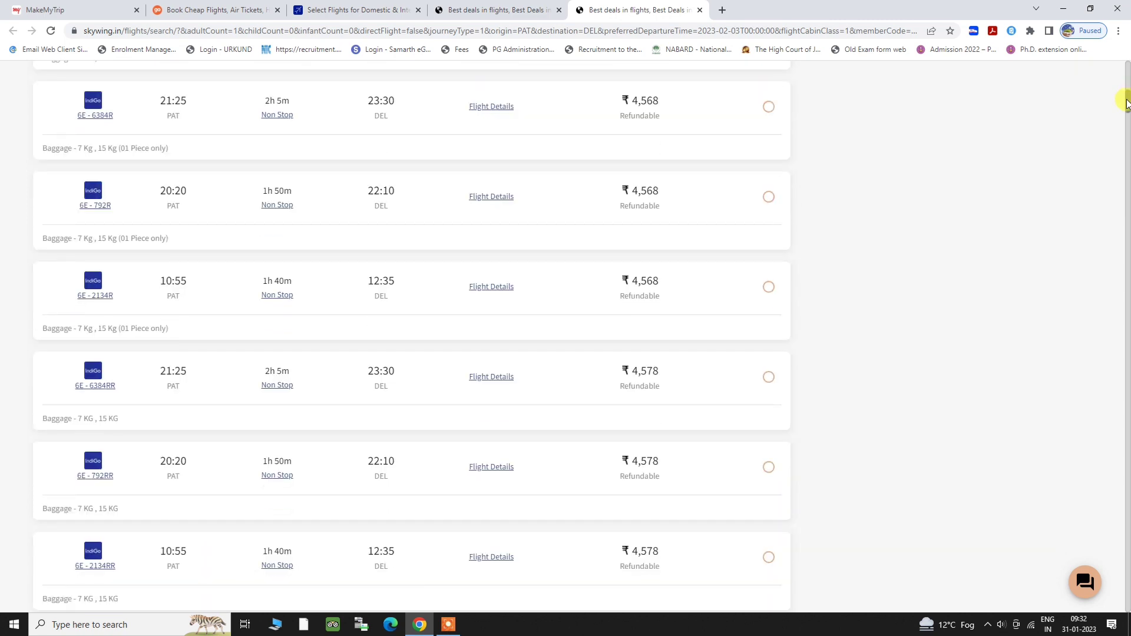
left_click_drag(51, 297, 184, 313)
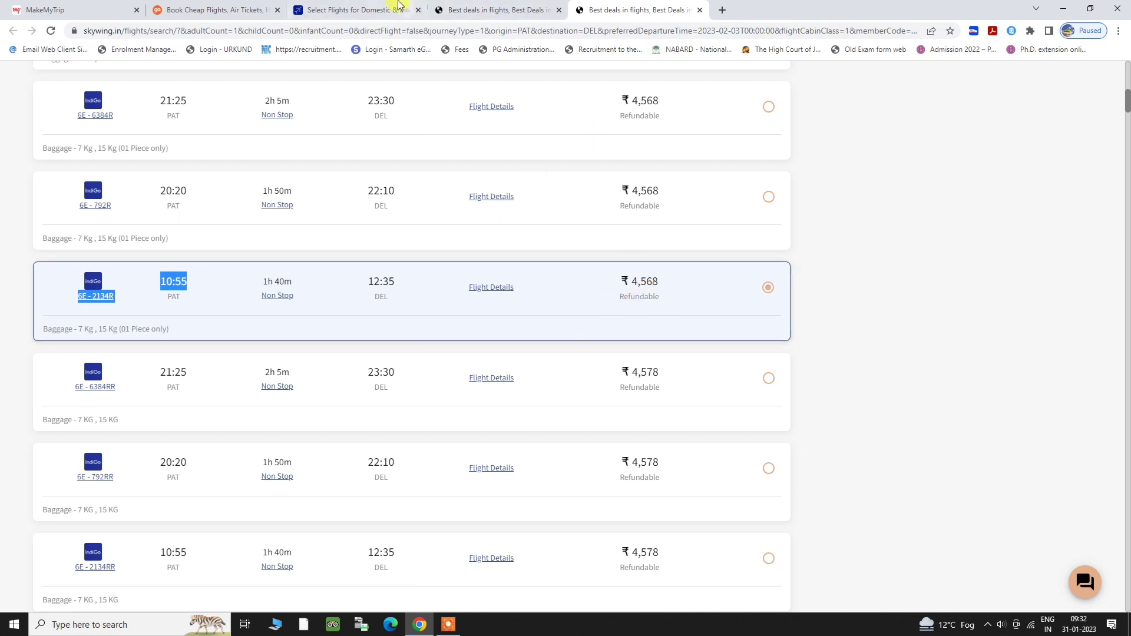
Compare the 10:55 flight's fare on IndiGo and Goibibo, and return to the cheapest Skywing listings.
mouse_move(498, 7)
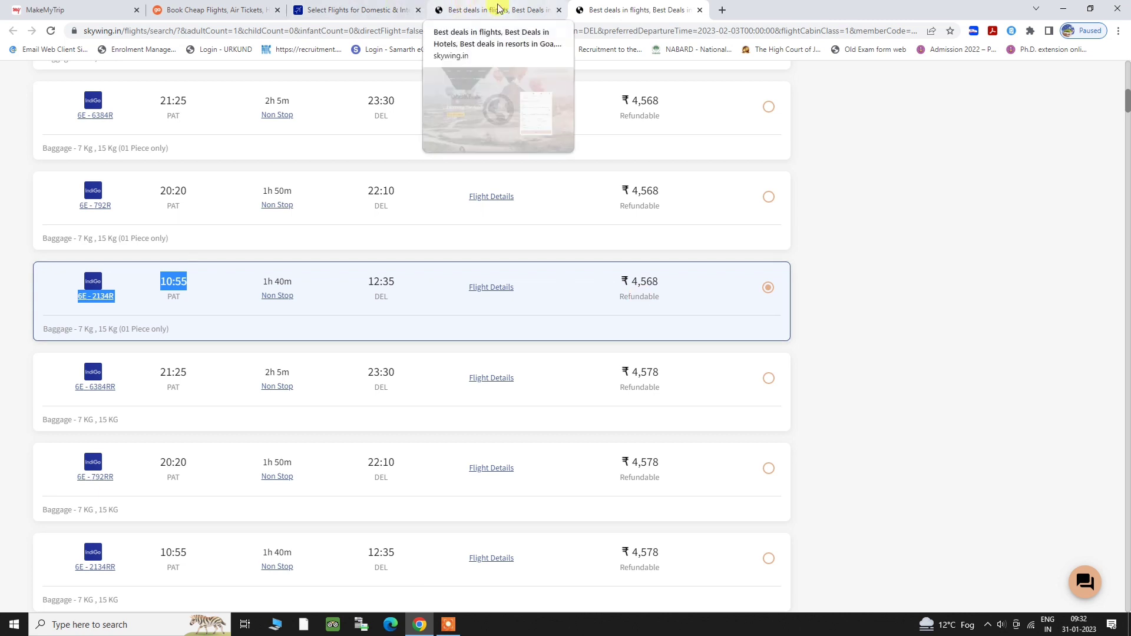
left_click(388, 9)
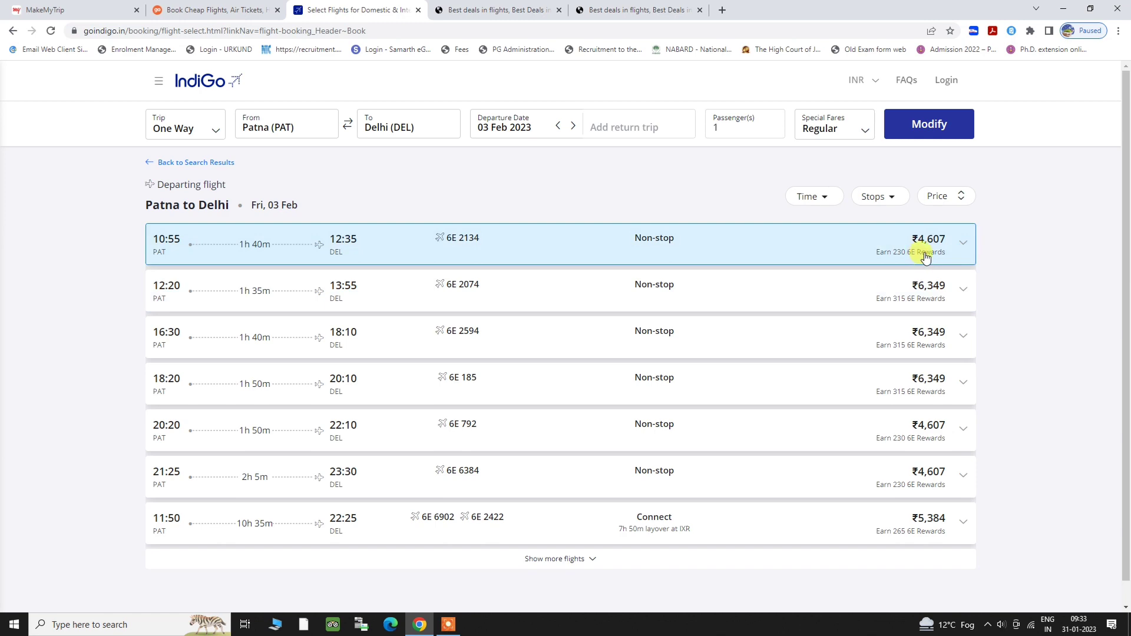
left_click(247, 11)
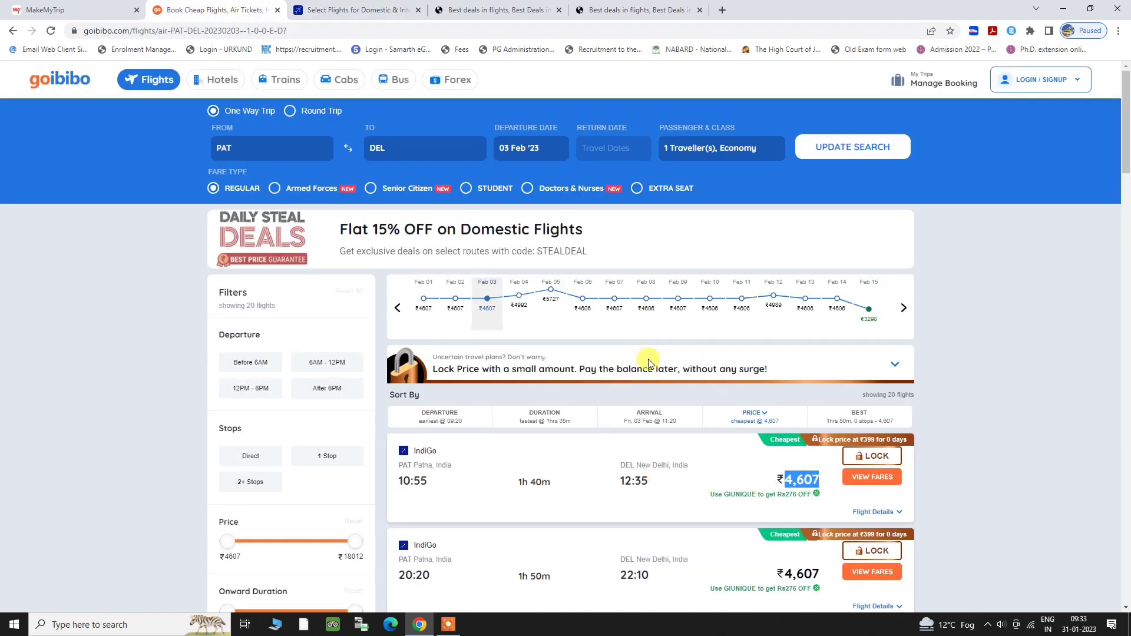
left_click(636, 10)
scroll(1125, 91, "up", 1)
scroll(1126, 92, "up", 5)
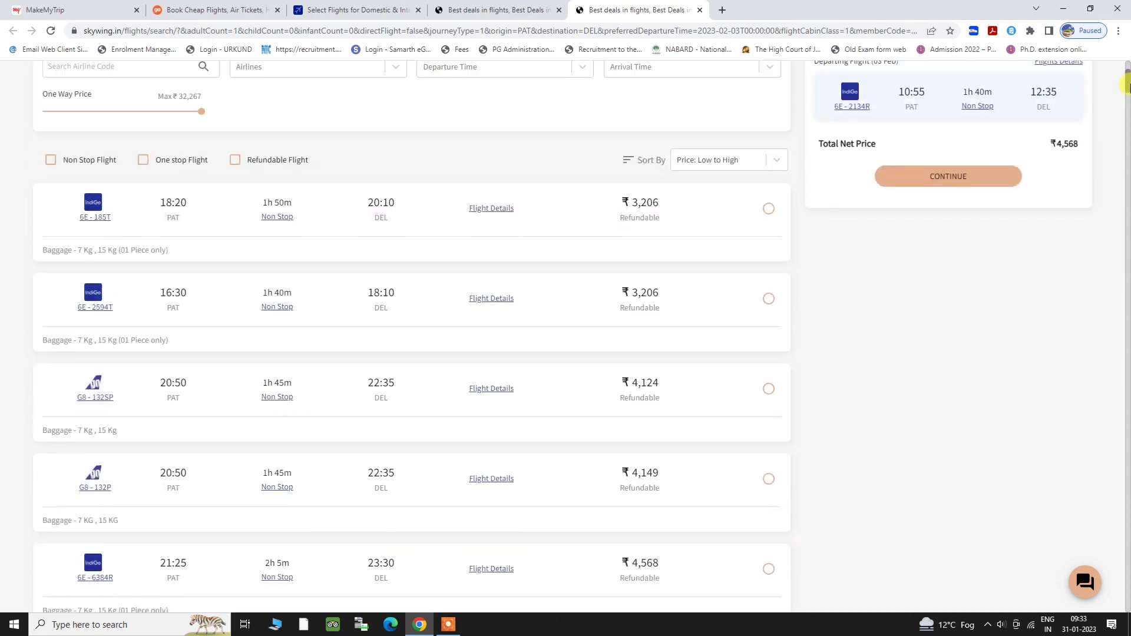
Compare the fares of the two 20:50 flights, G8-132SP and G8-132P, in the price-sorted Skywing results.
scroll(1125, 77, "up", 1)
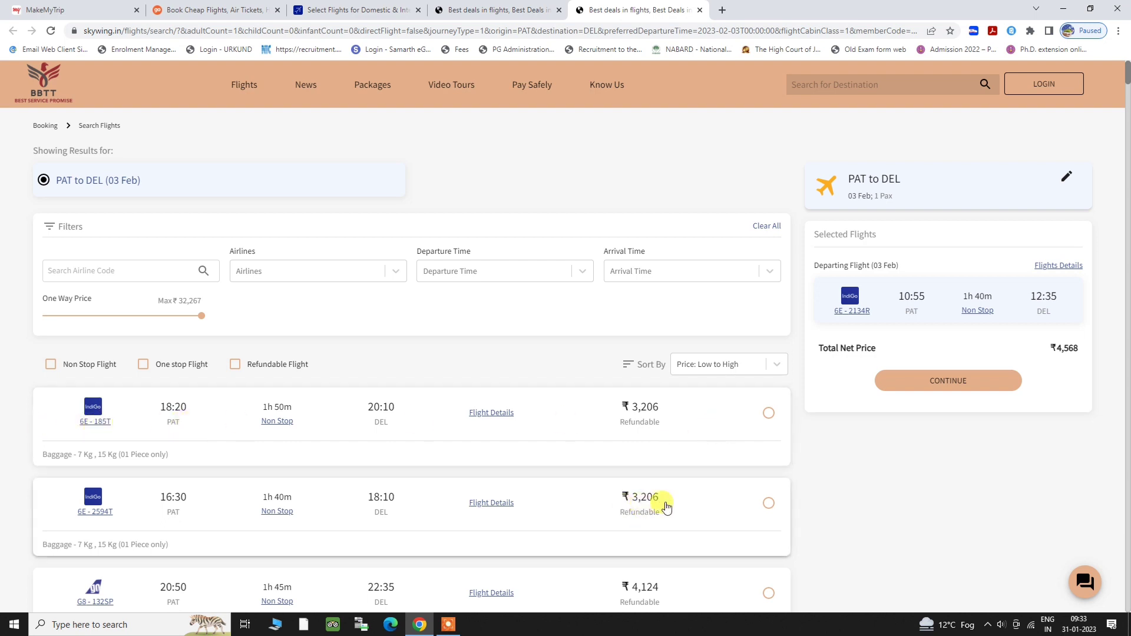
scroll(1126, 70, "down", 1)
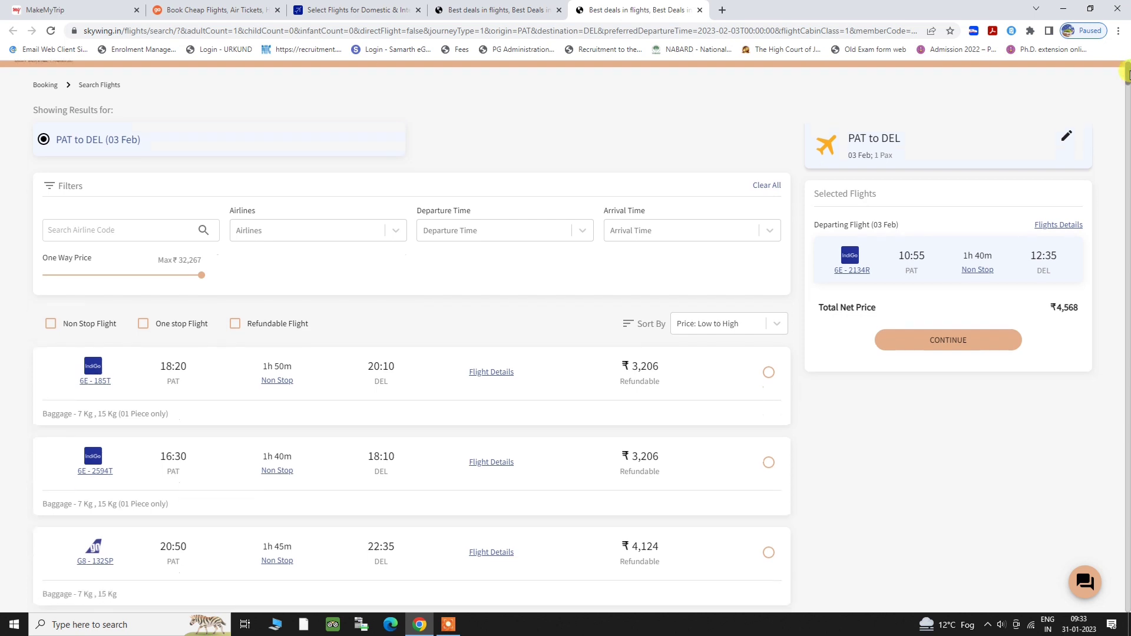
scroll(1127, 74, "down", 1)
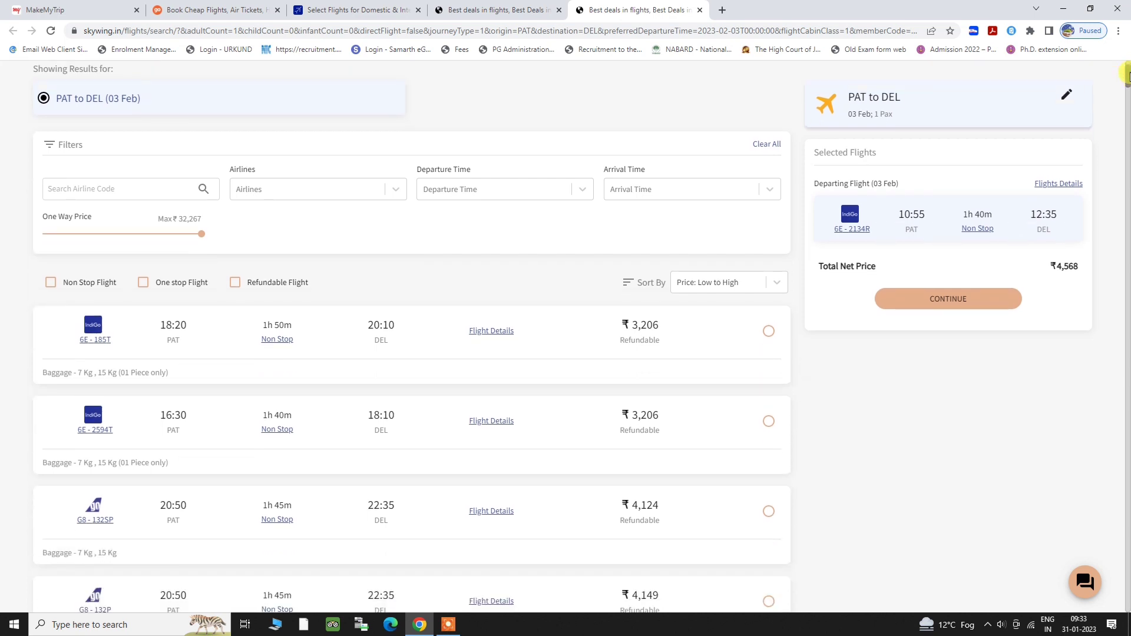
scroll(1126, 75, "down", 2)
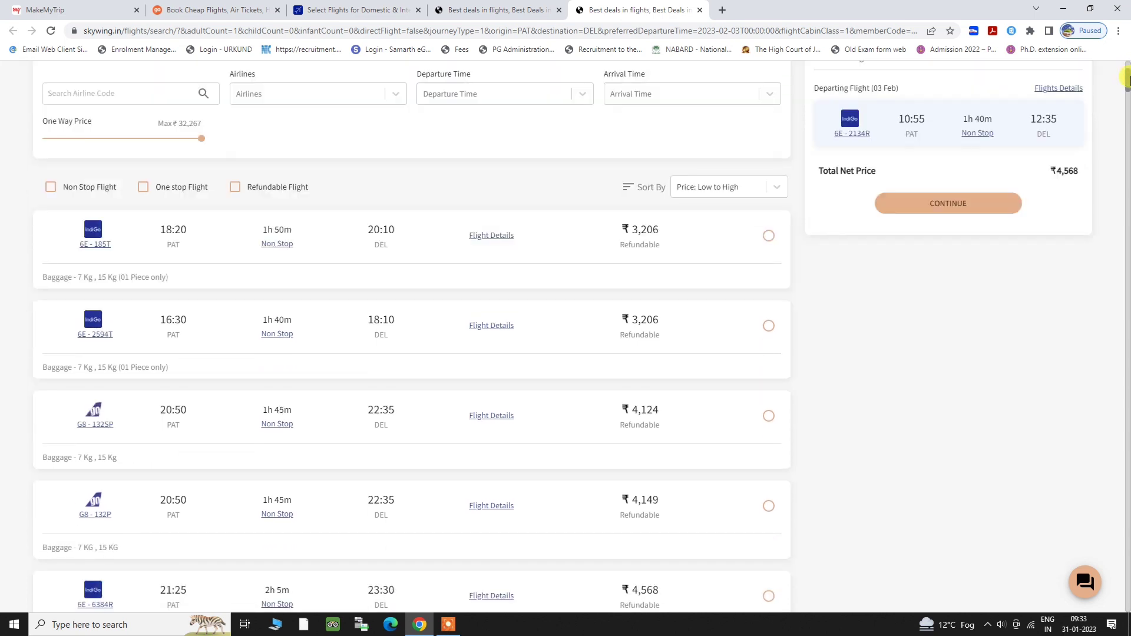
left_click_drag(595, 411, 661, 411)
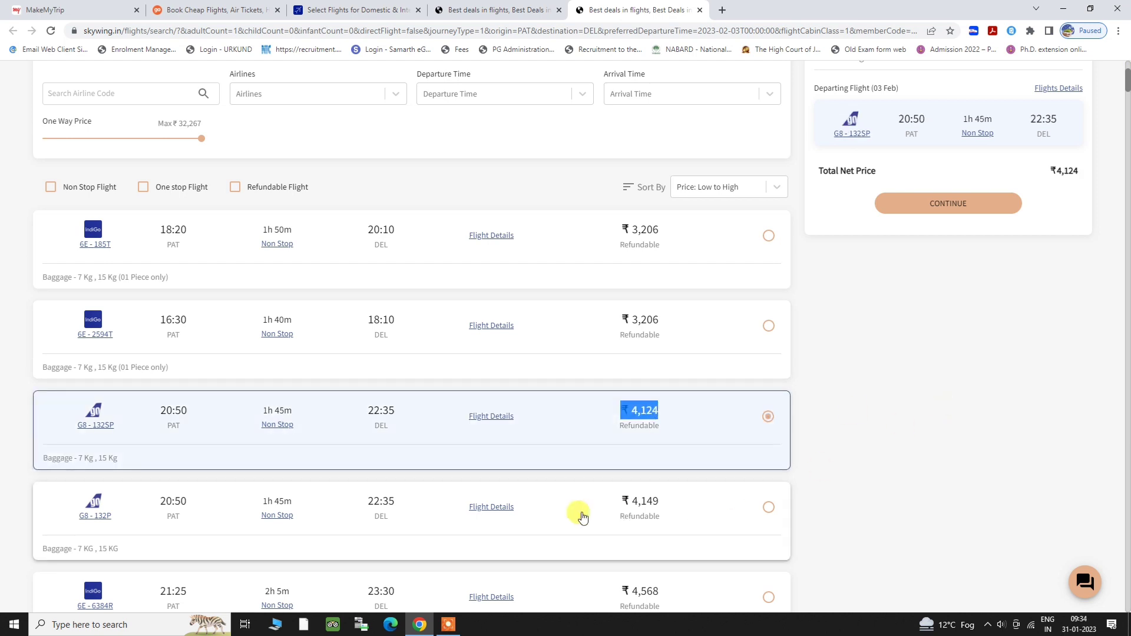
left_click(604, 504)
left_click_drag(659, 501, 627, 502)
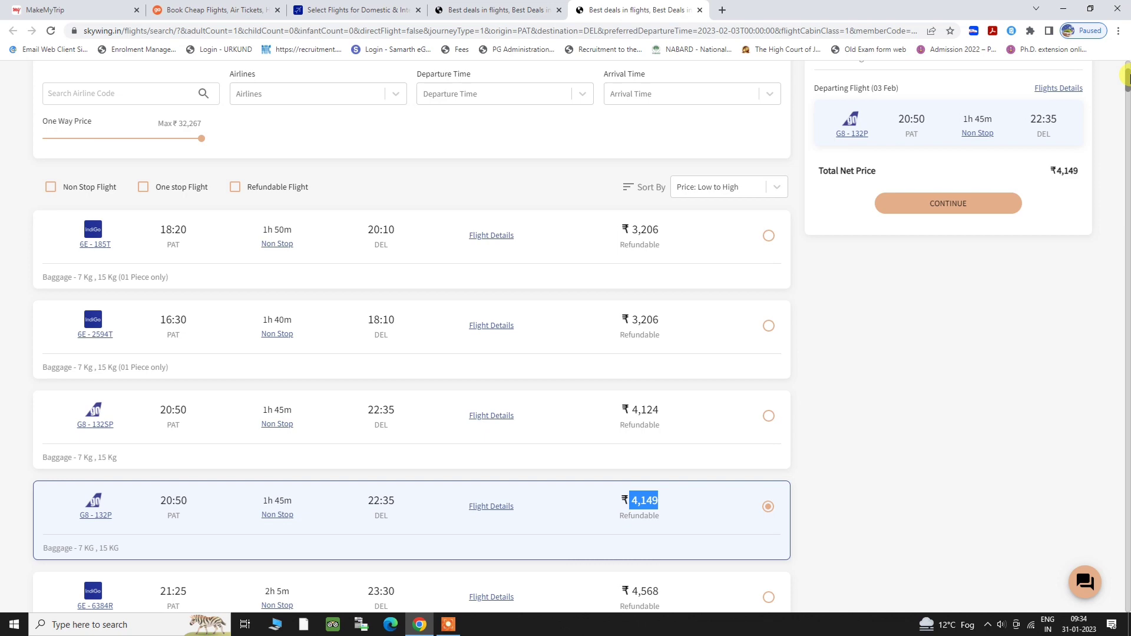
left_click_drag(1126, 76, 1126, 114)
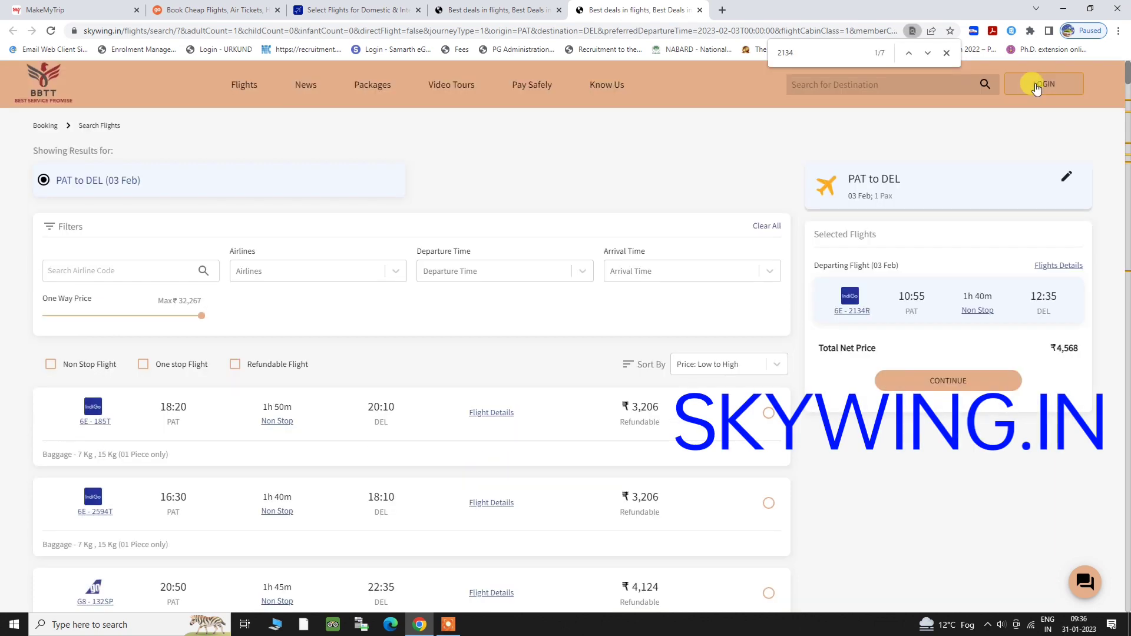
Open the Skywing login and sign-up form, check its mobile number field, and close the form without logging in.
left_click(1036, 85)
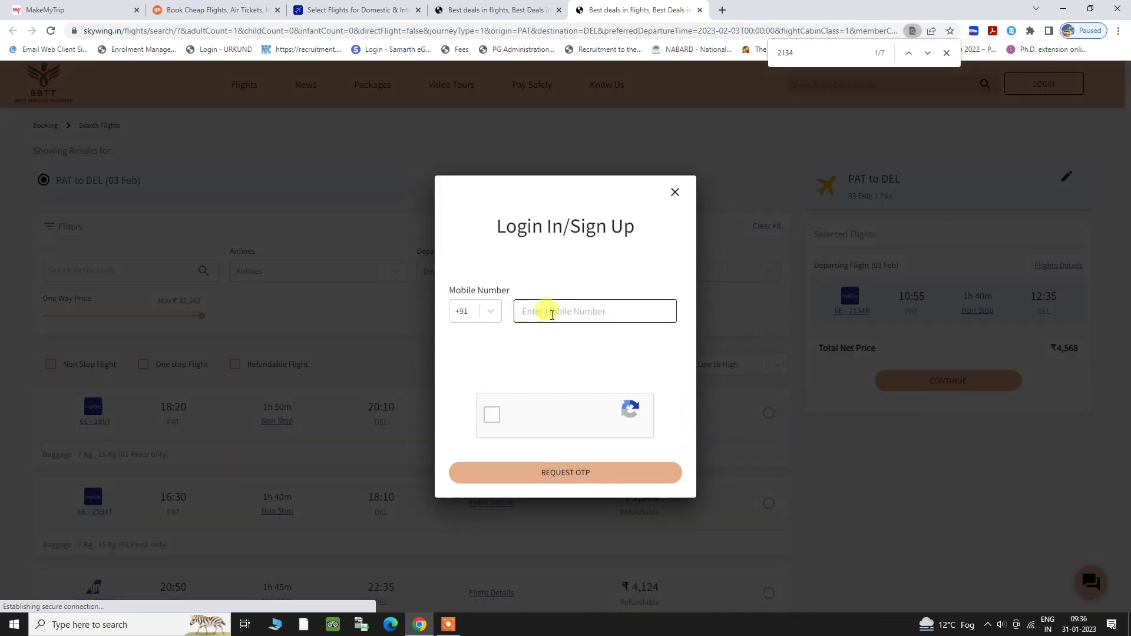
left_click(548, 311)
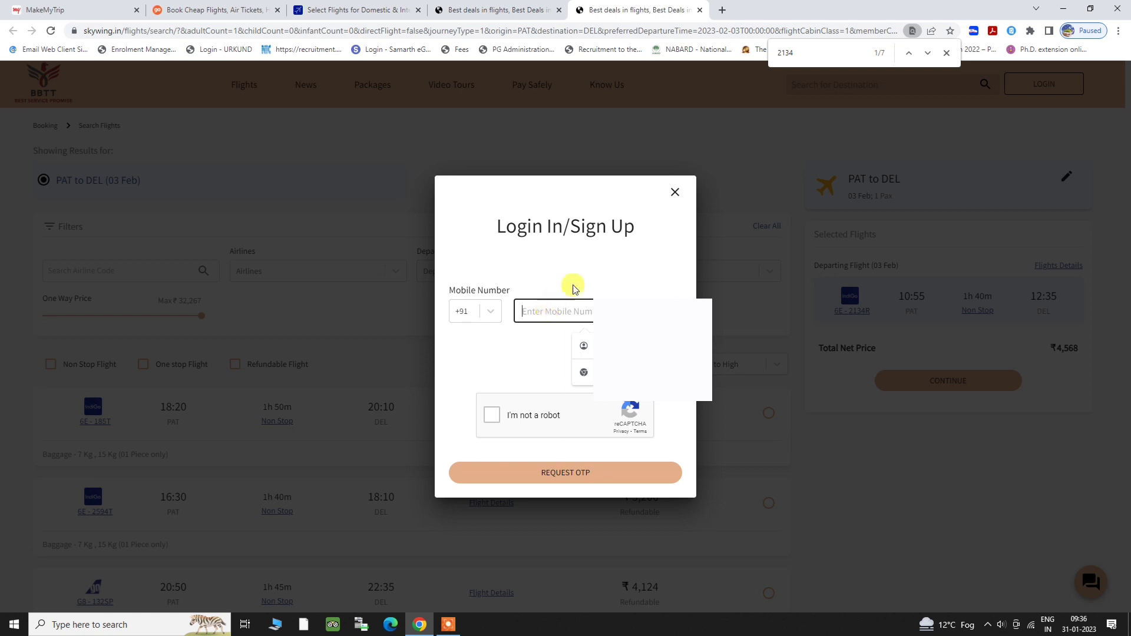
left_click(581, 251)
left_click(547, 311)
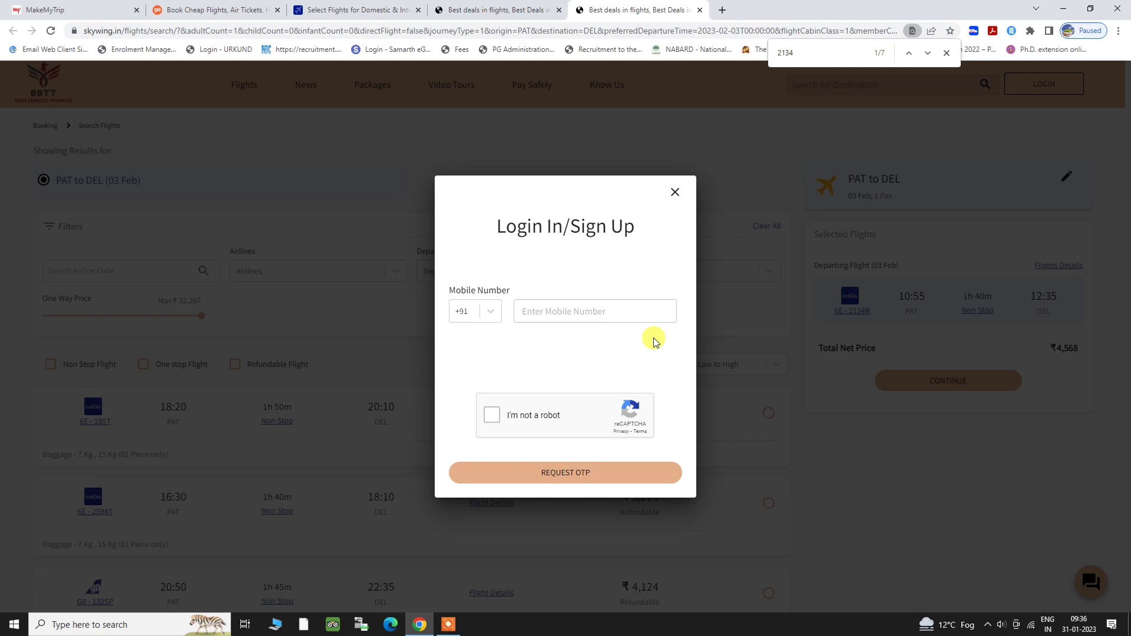
left_click(675, 191)
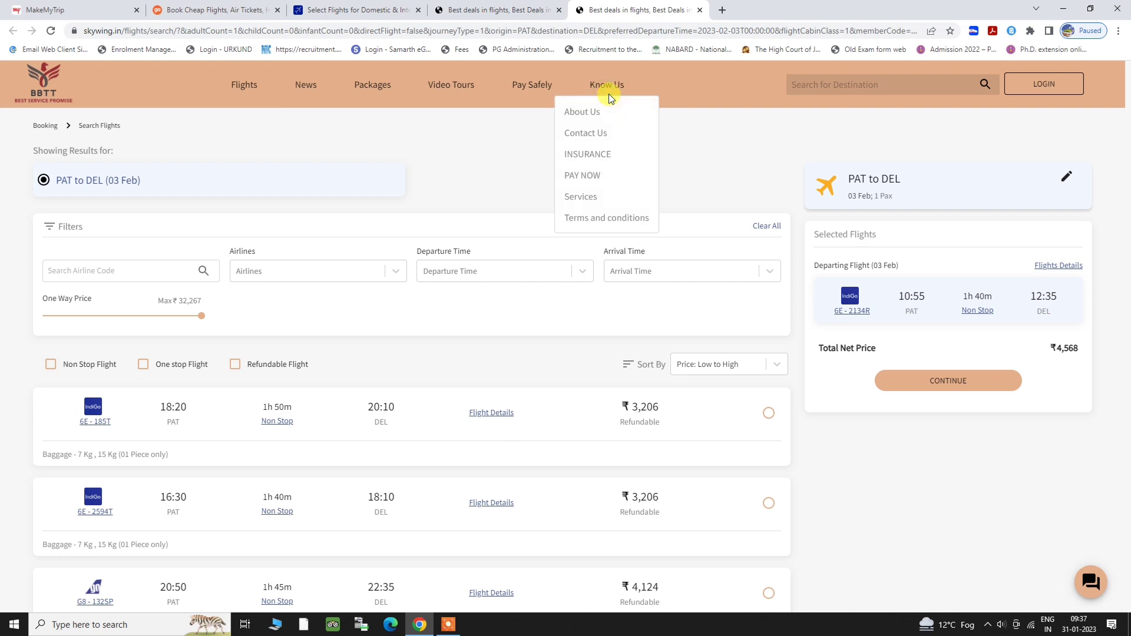
Open Skywing's contact page and highlight the company name, e-mail, phone numbers and address one after another.
left_click(582, 134)
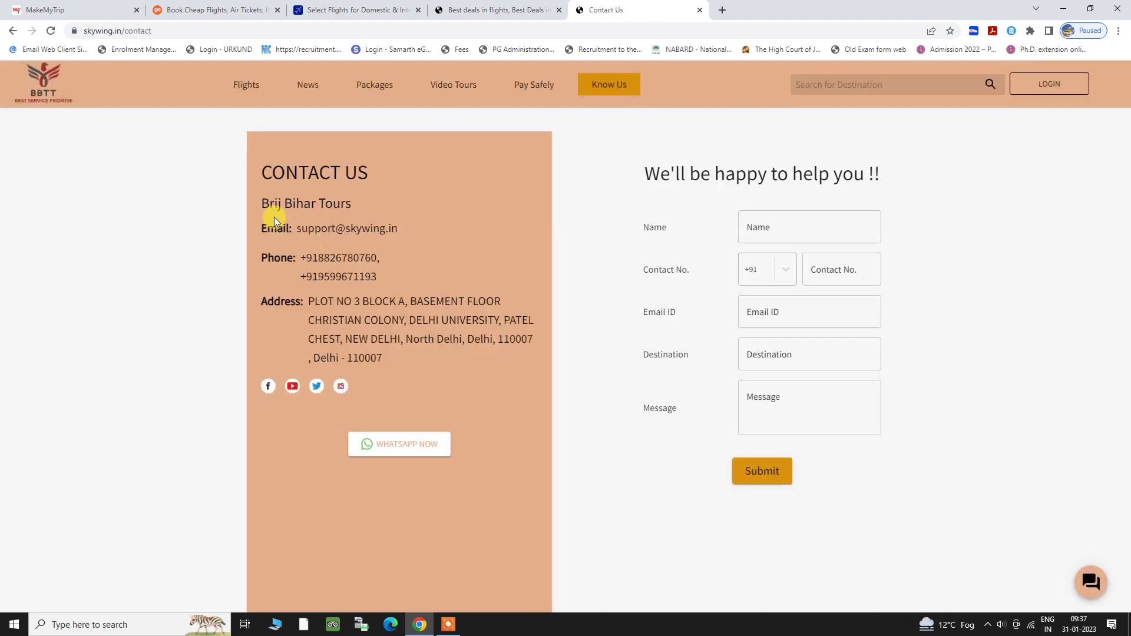
left_click_drag(256, 202, 366, 205)
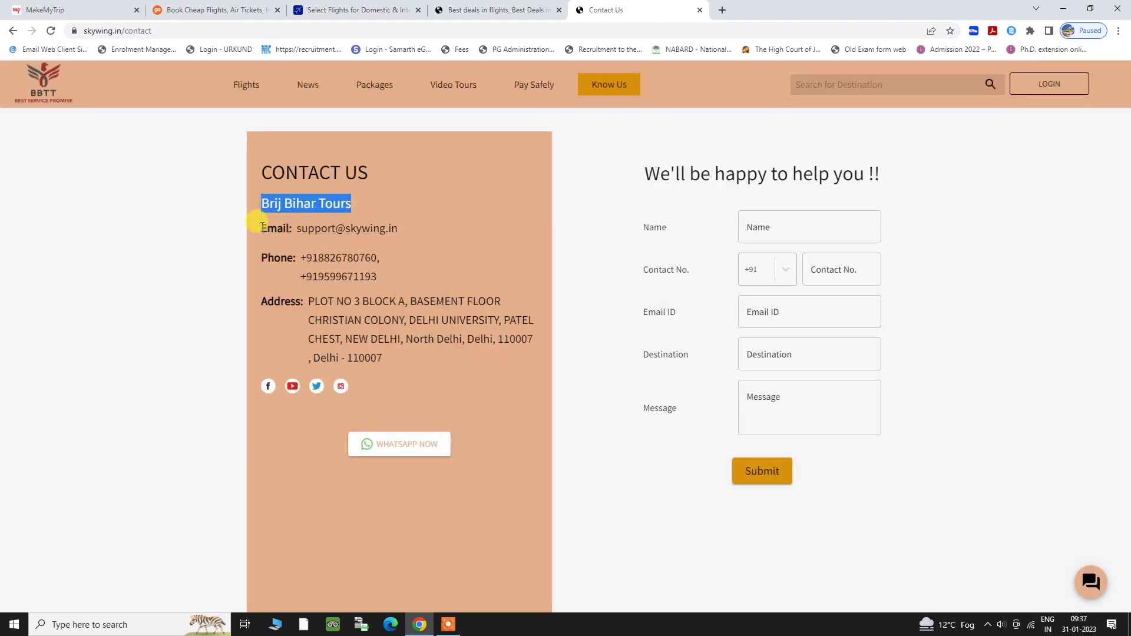
left_click_drag(256, 228, 400, 230)
left_click_drag(268, 257, 403, 274)
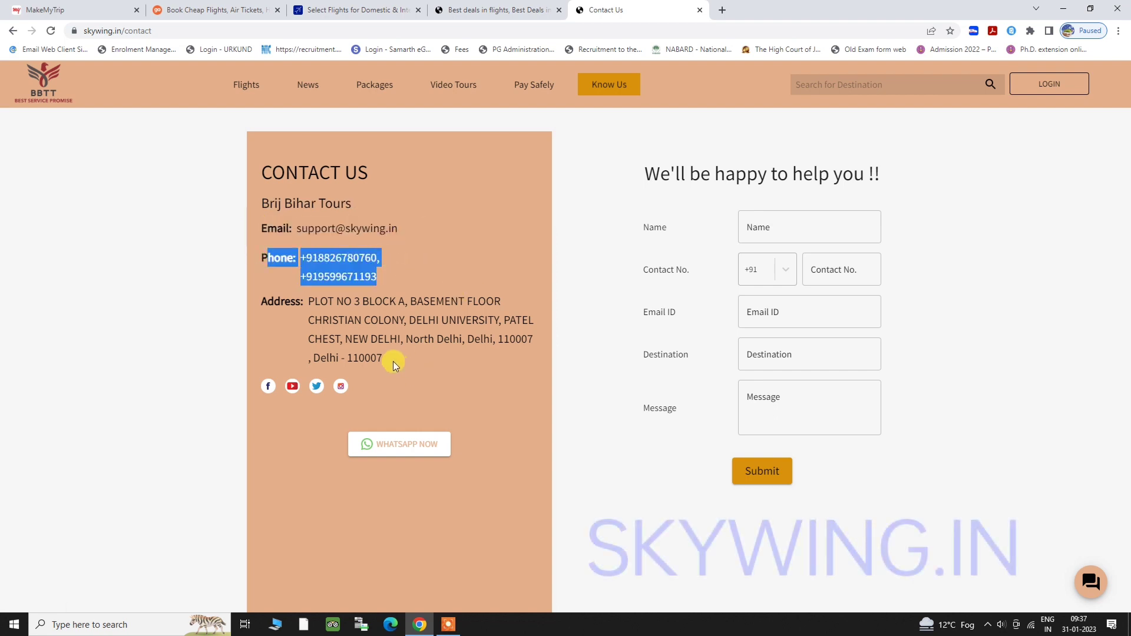
left_click_drag(392, 362, 263, 324)
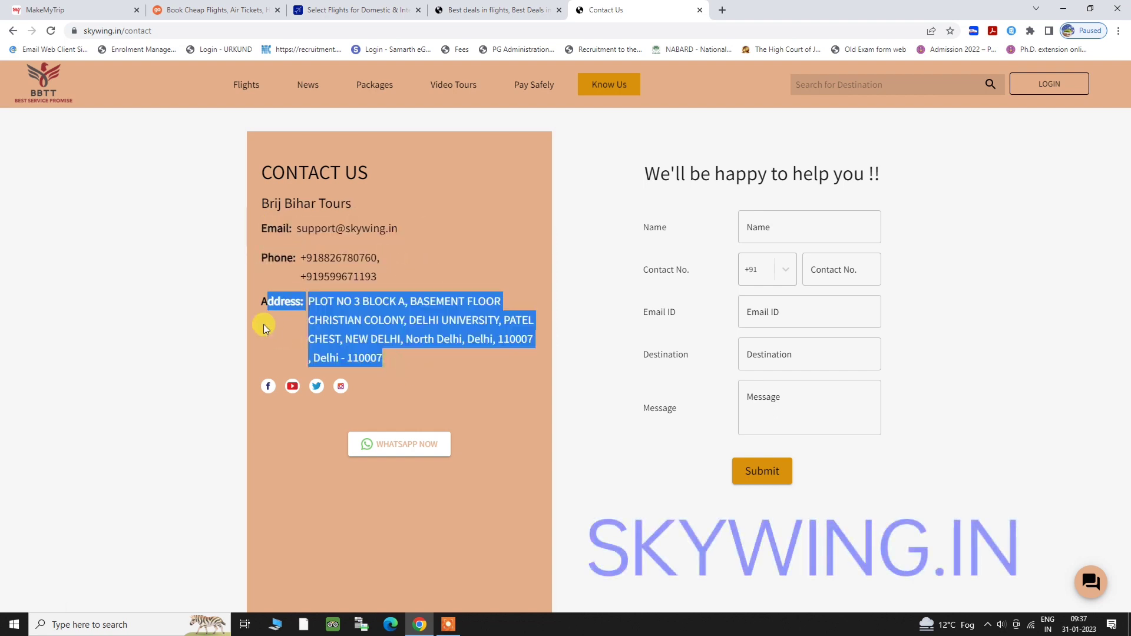
Highlight the two support phone numbers on the contact page, dismissing any call prompt.
left_click(394, 282)
left_click_drag(394, 278, 242, 268)
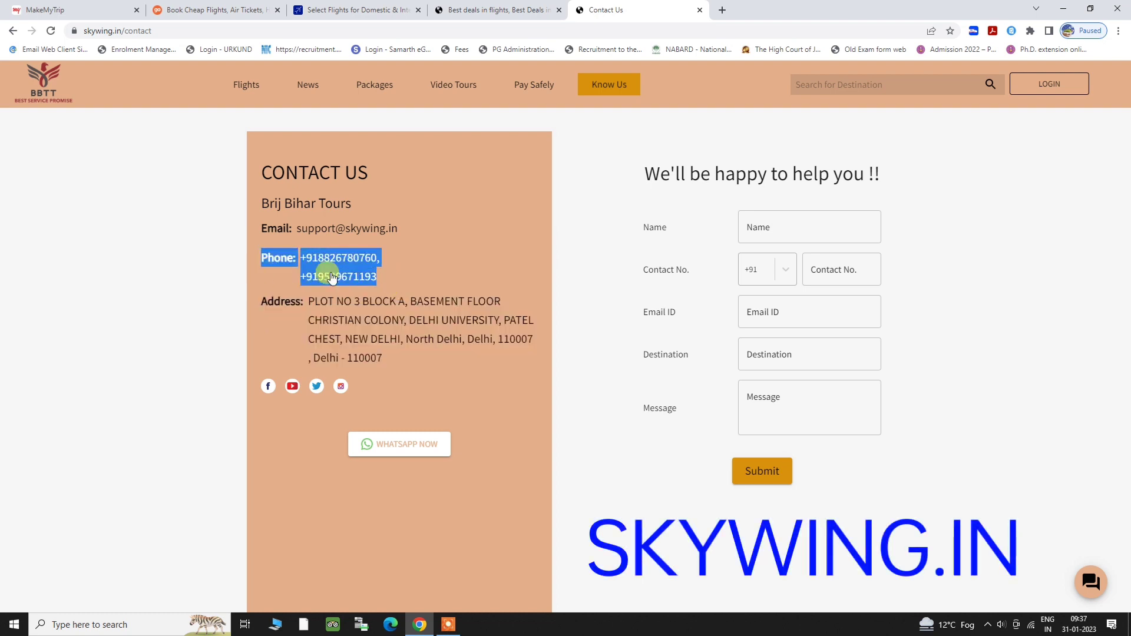
left_click(425, 274)
left_click_drag(377, 278, 258, 270)
left_click_drag(396, 281, 264, 263)
left_click_drag(416, 277, 258, 267)
left_click_drag(466, 286, 254, 267)
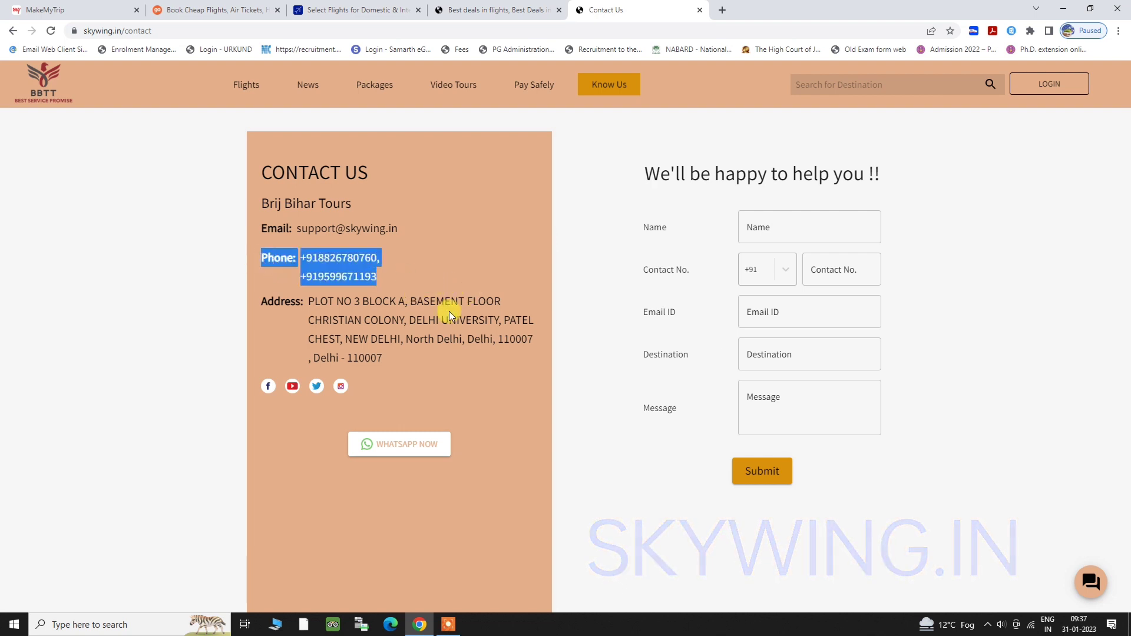
left_click_drag(405, 289, 258, 261)
left_click_drag(401, 273, 252, 261)
left_click(424, 273)
left_click_drag(406, 272, 274, 274)
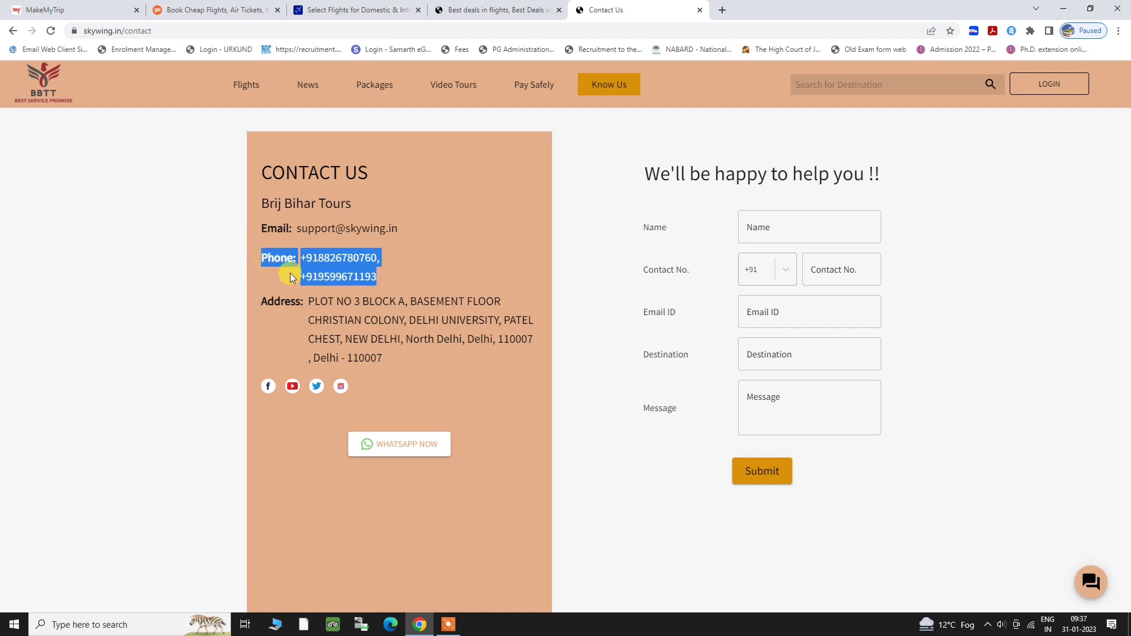
left_click_drag(393, 277, 264, 274)
left_click_drag(402, 275, 239, 255)
left_click(406, 280)
left_click_drag(382, 277, 271, 260)
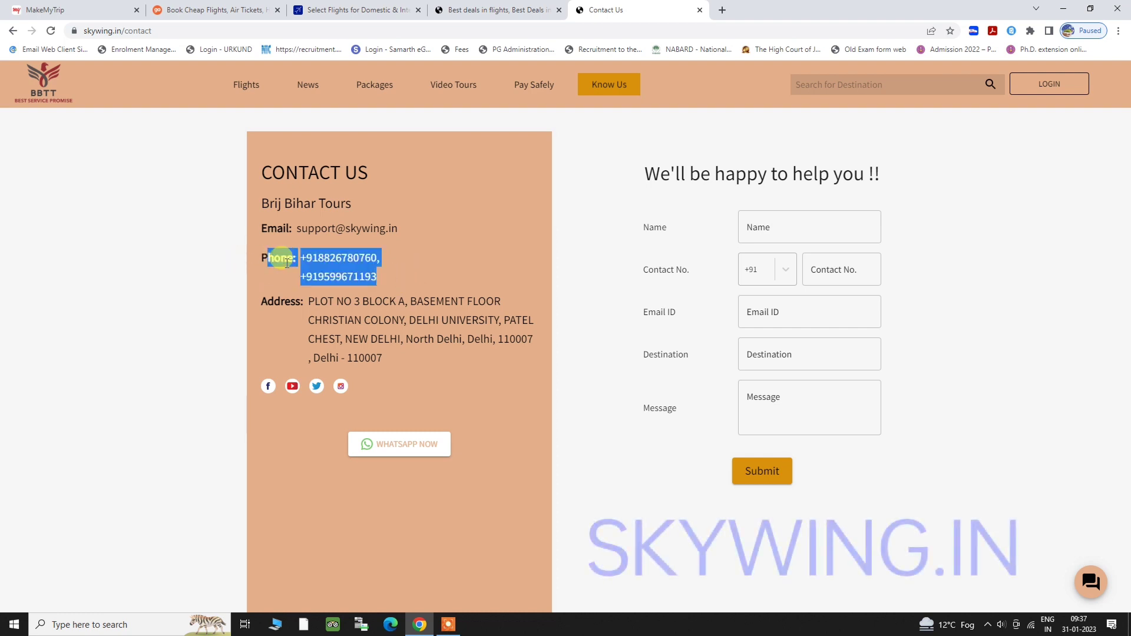
left_click(397, 276)
left_click_drag(397, 275, 255, 260)
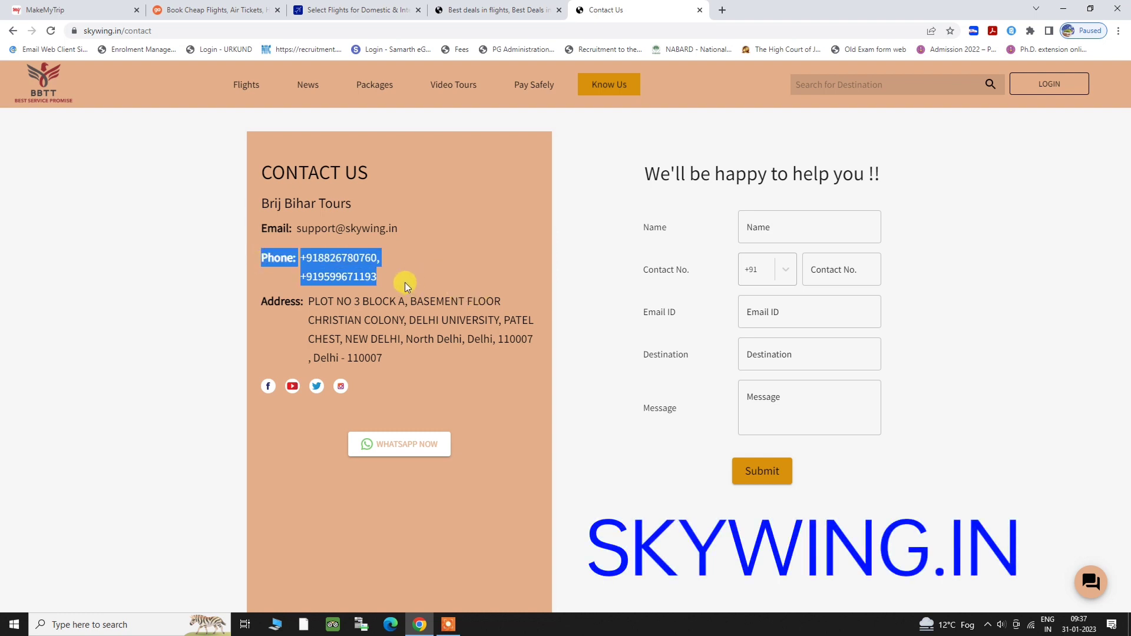
left_click(412, 282)
left_click_drag(426, 282, 272, 268)
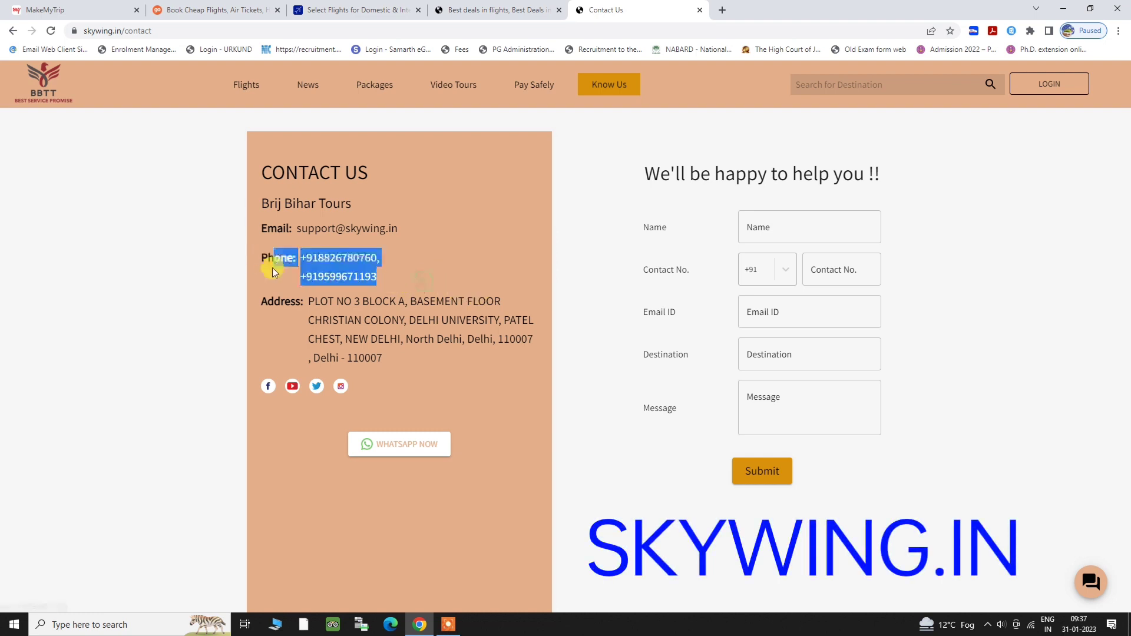
left_click(451, 283)
left_click_drag(452, 283, 209, 263)
left_click(442, 273)
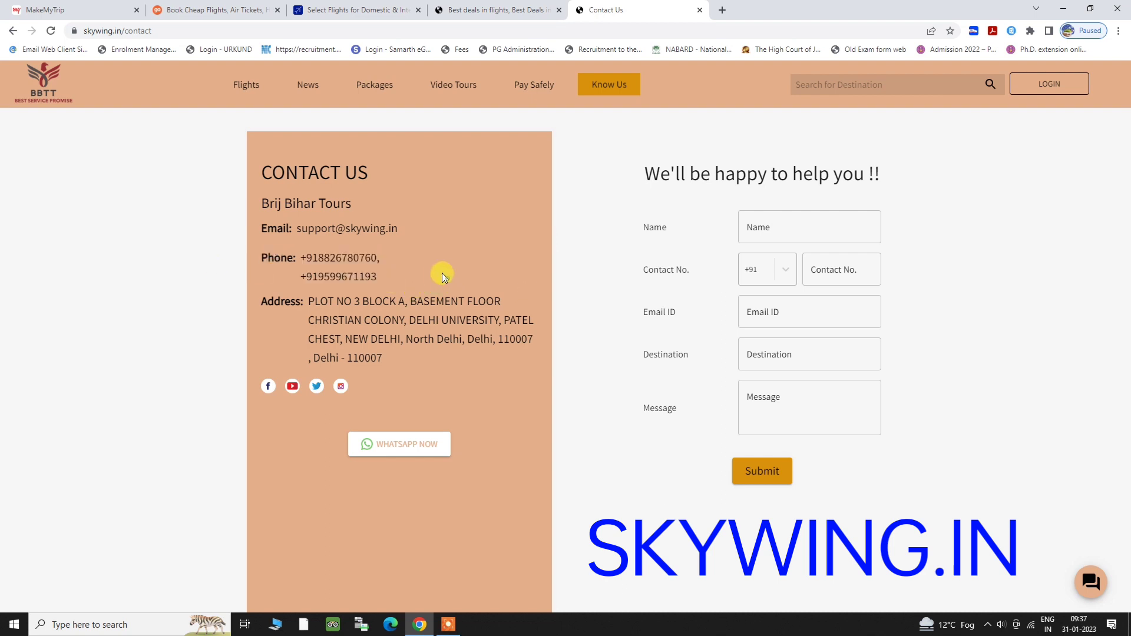
left_click_drag(376, 281, 262, 258)
left_click(338, 277)
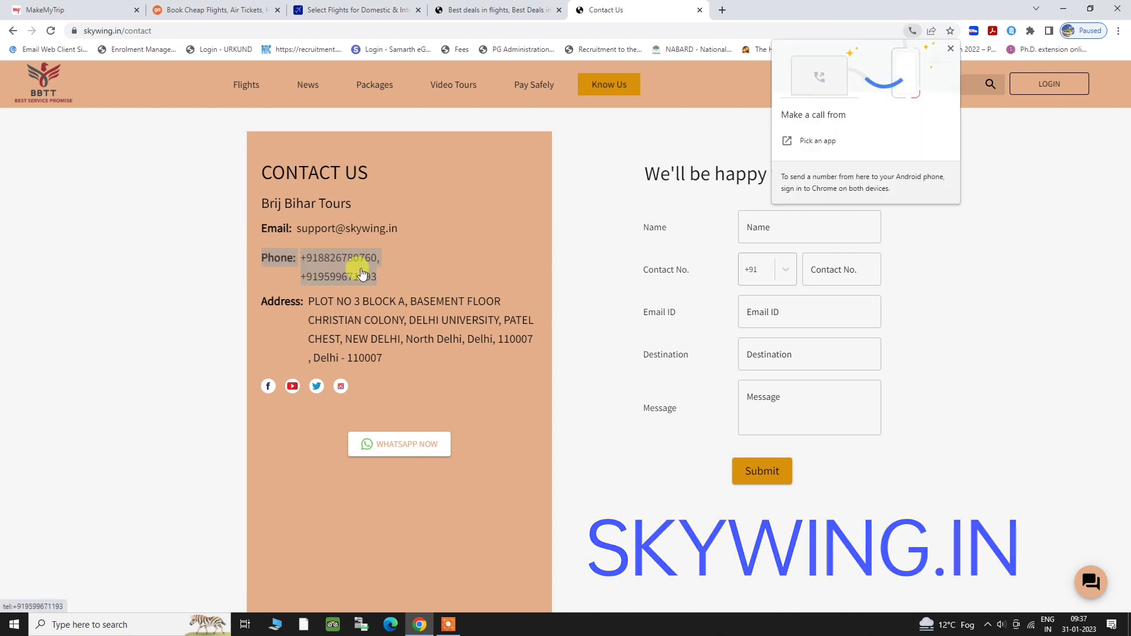
left_click(950, 48)
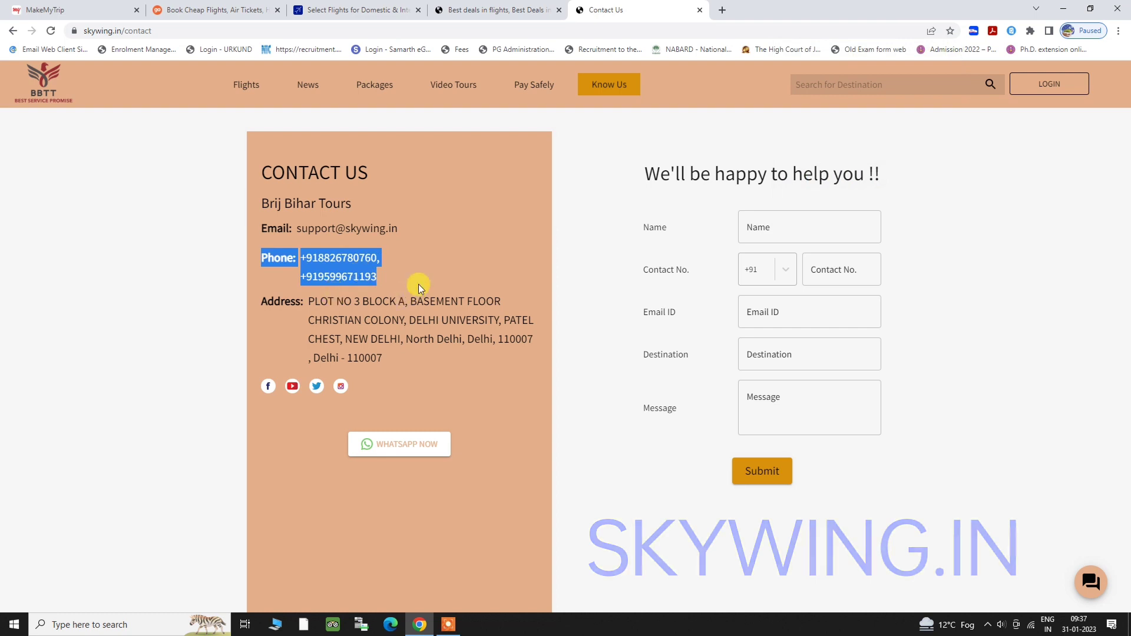
left_click(440, 284)
left_click_drag(440, 284, 232, 273)
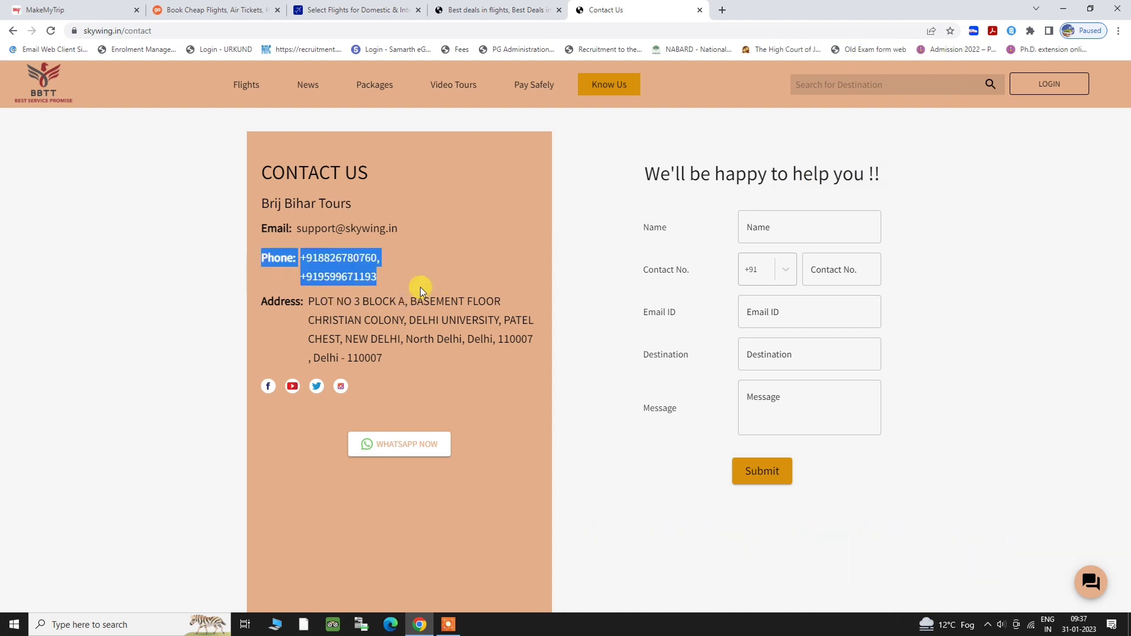